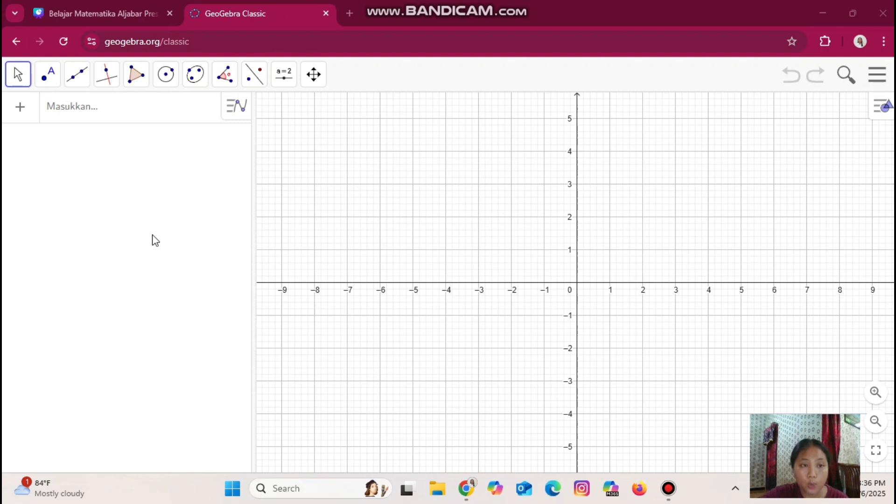
Enter the equation 20x + 50y = 8000 in the algebra input
left_click(85, 113)
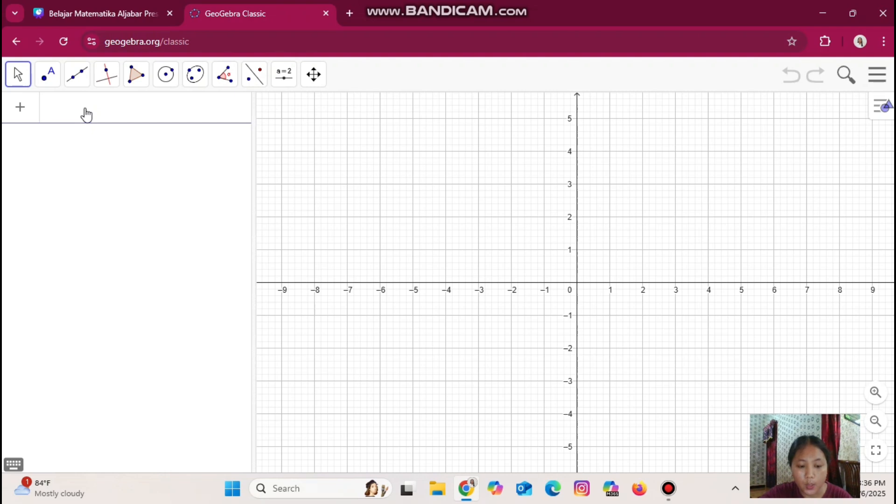
type("20x")
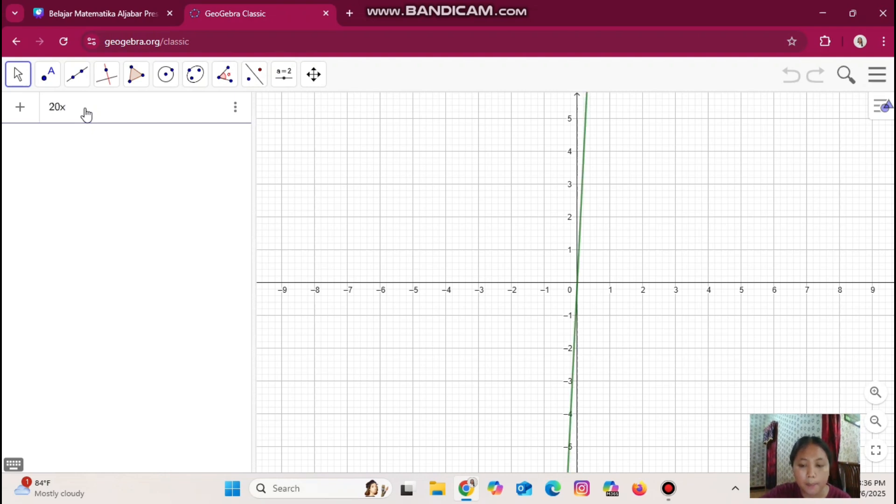
type(" + 5")
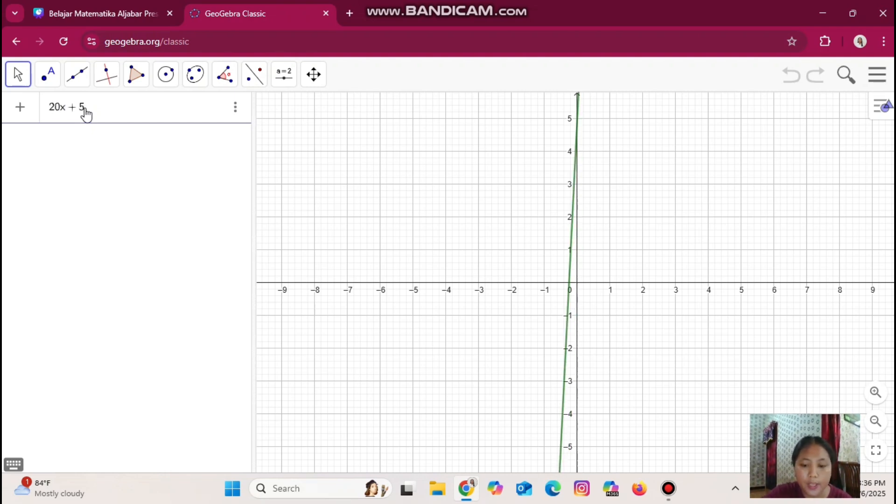
type("0y =")
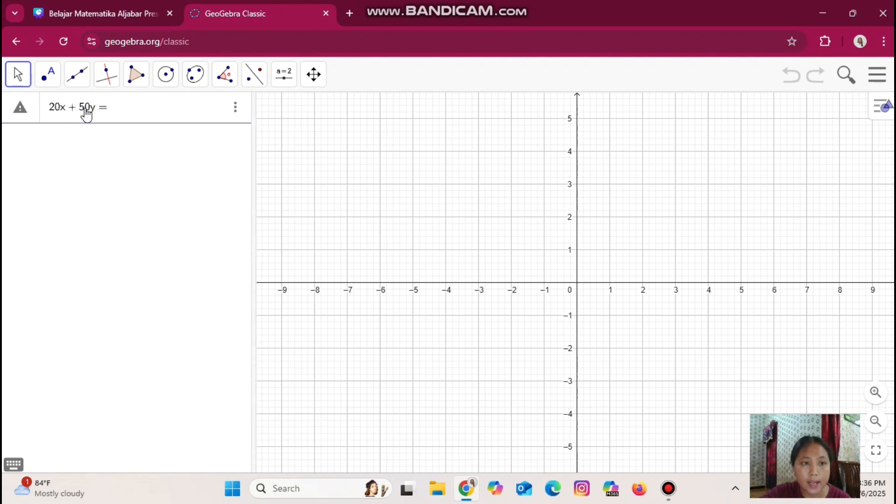
type(" 8000")
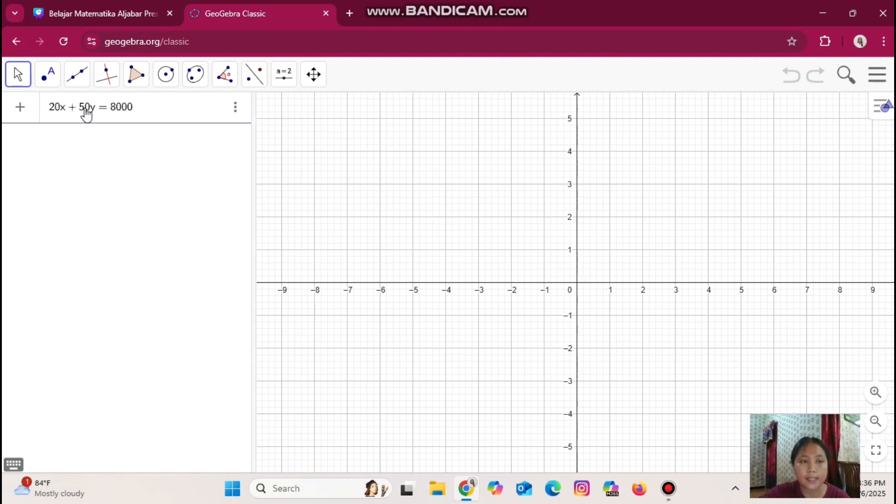
key("Return")
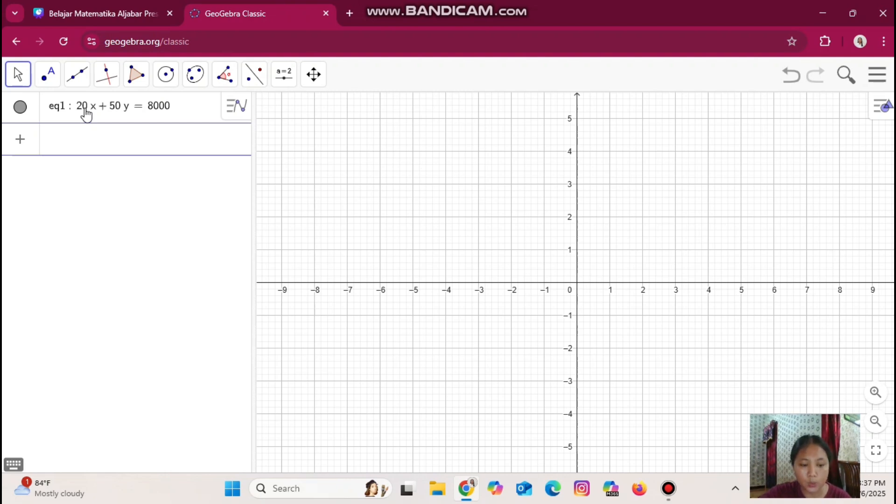
Enter the second equation 10x + 5y = 2000
type("10x ")
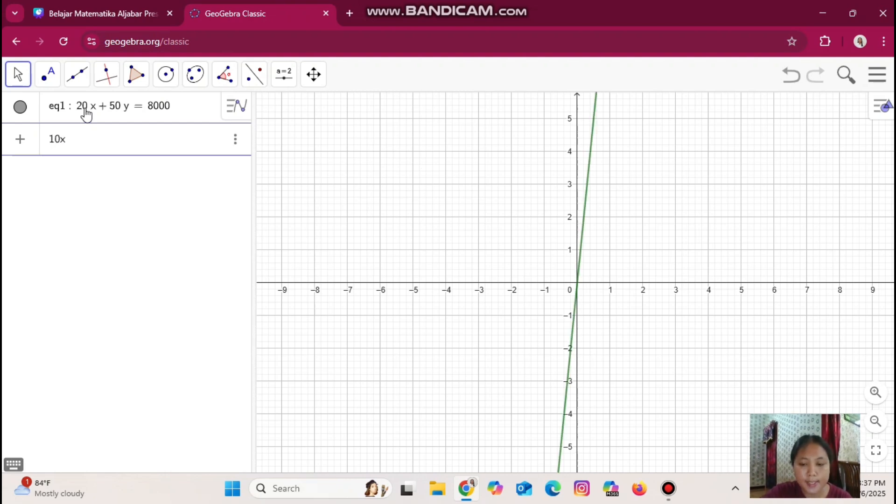
type("+ ")
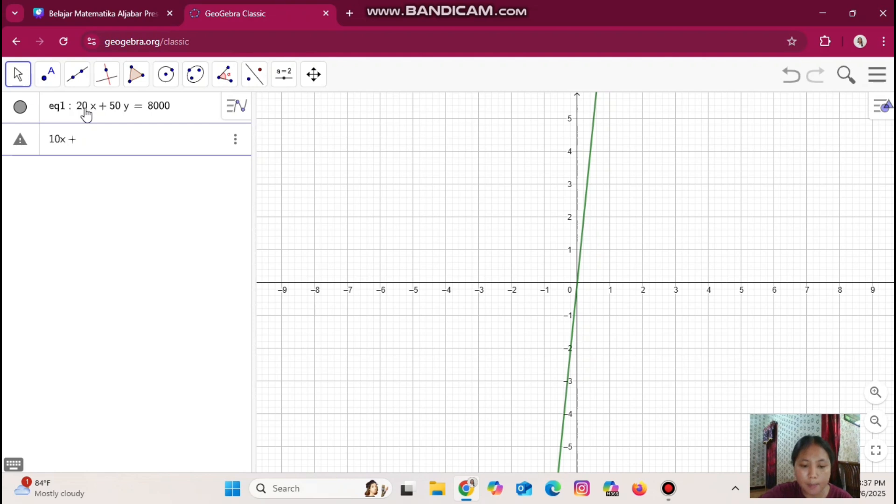
type("5y =")
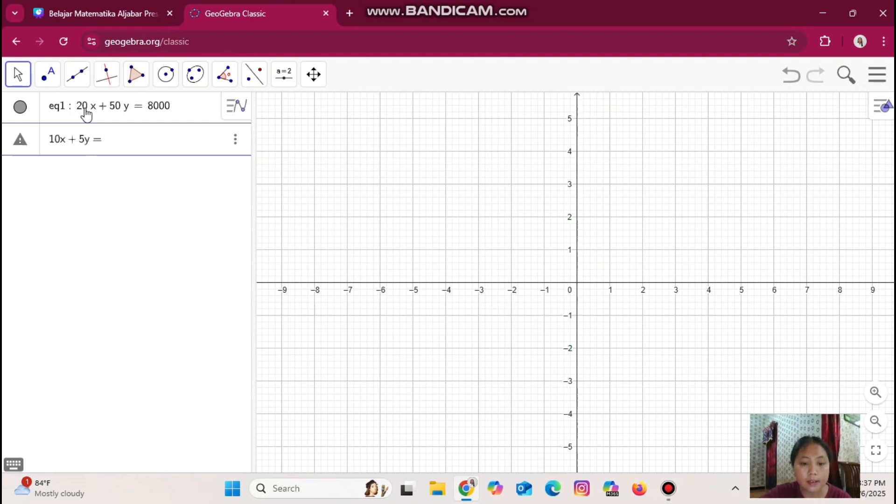
type(" 2000")
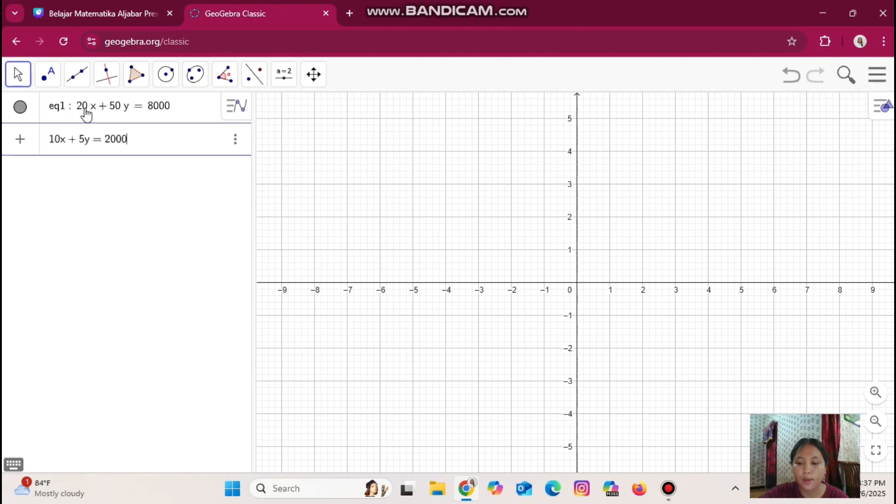
key("Return")
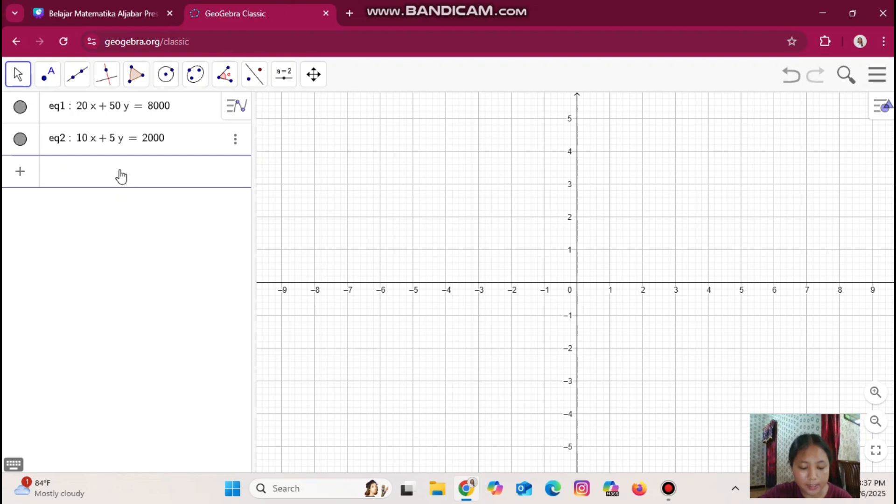
Begin a new entry with the inequality 20x + 50y ≤ 8000
type("20")
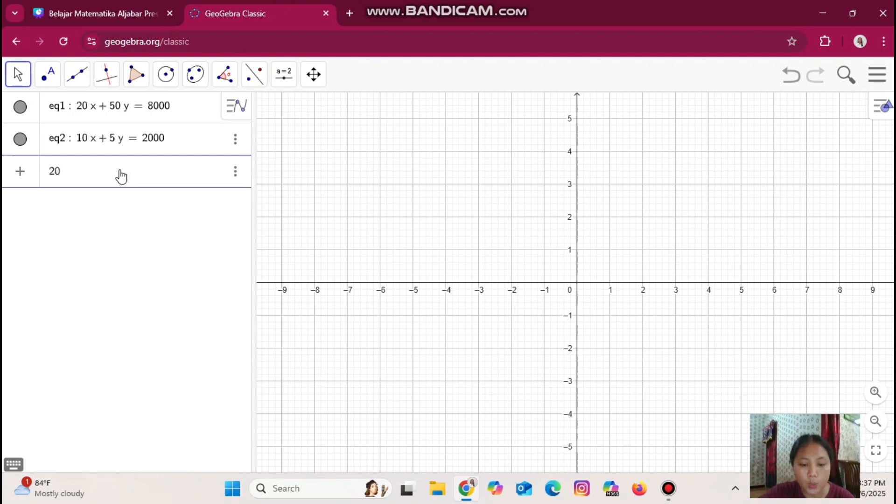
type("x ")
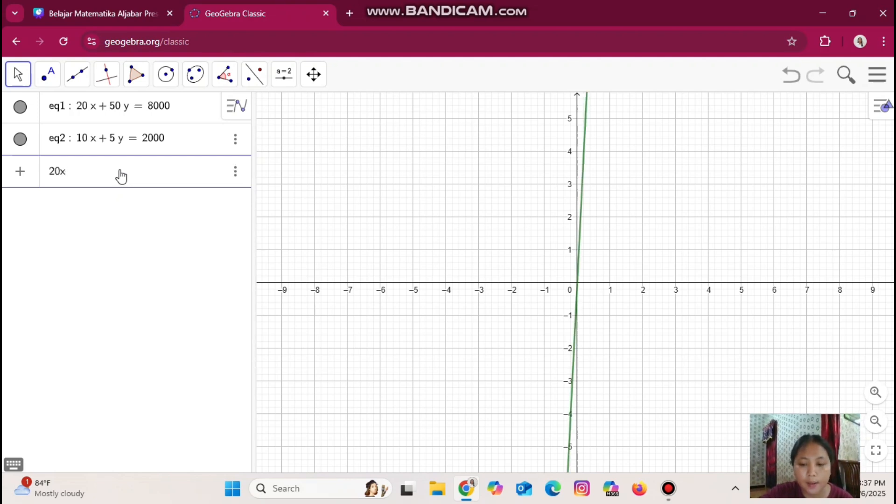
type("+ 5")
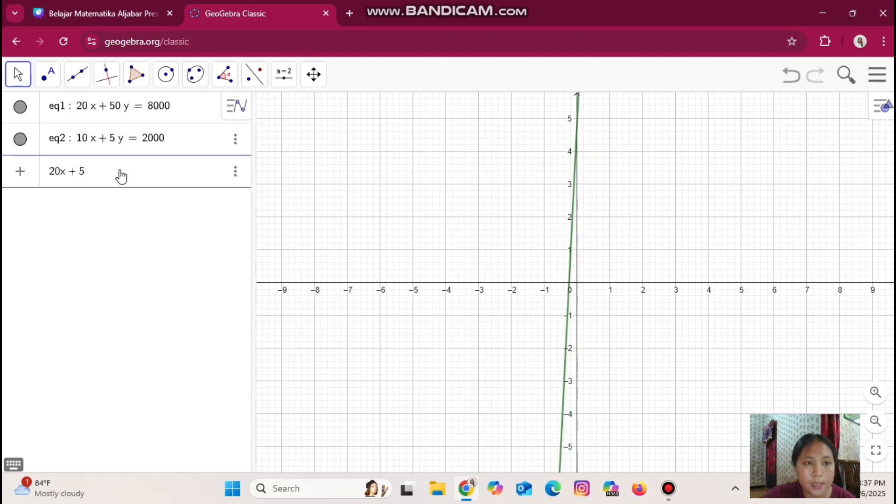
type("0y")
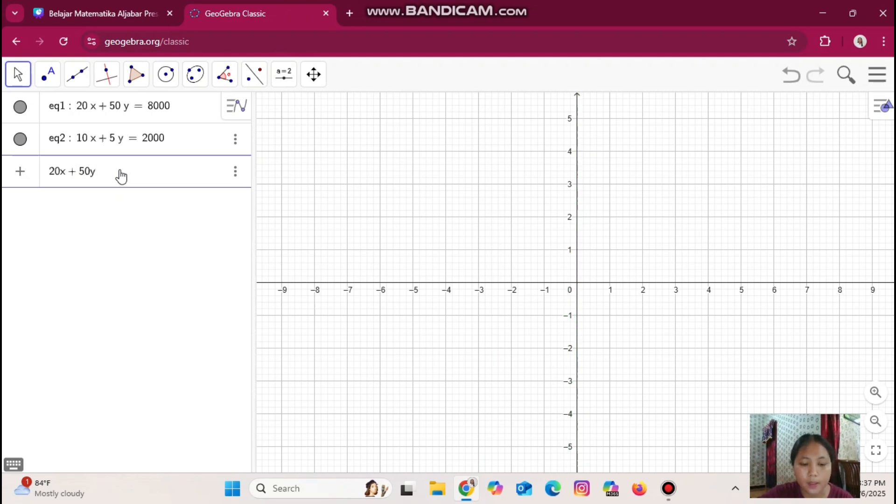
left_click(14, 465)
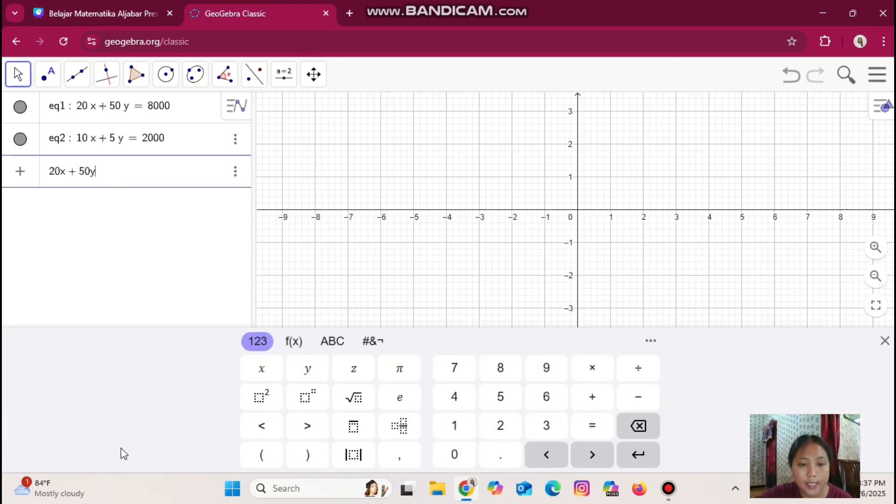
left_click(372, 346)
left_click(294, 342)
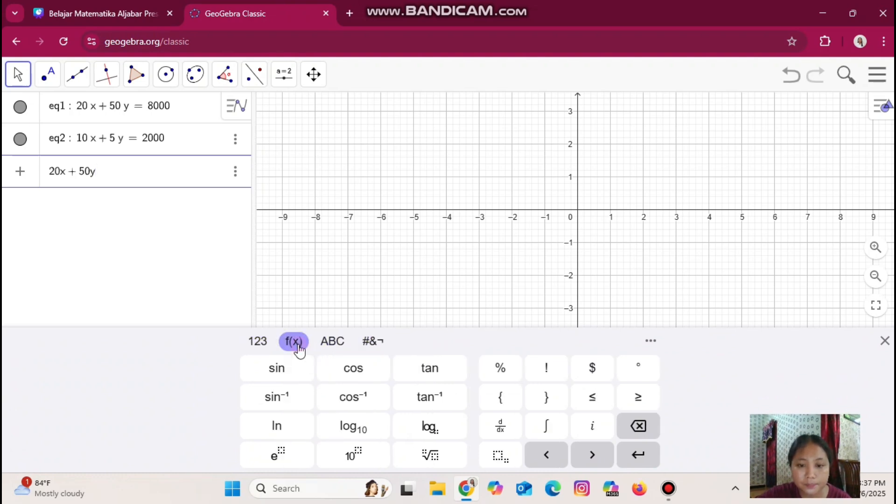
left_click(593, 397)
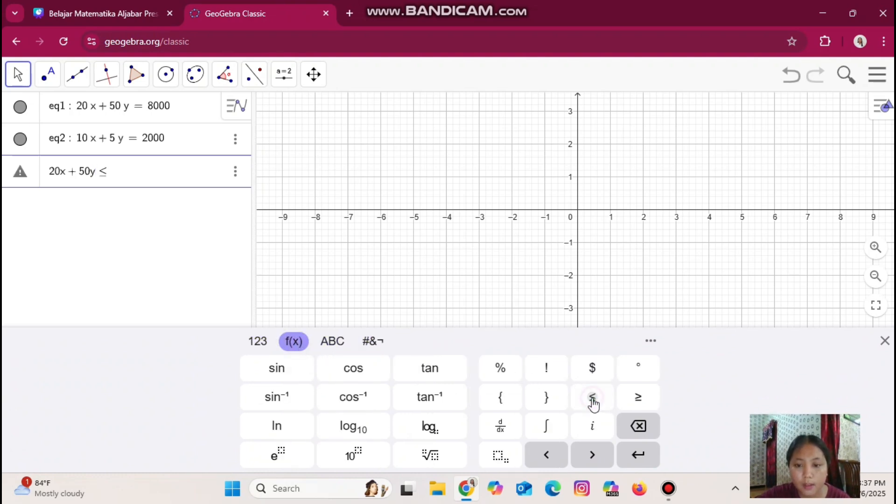
type("80")
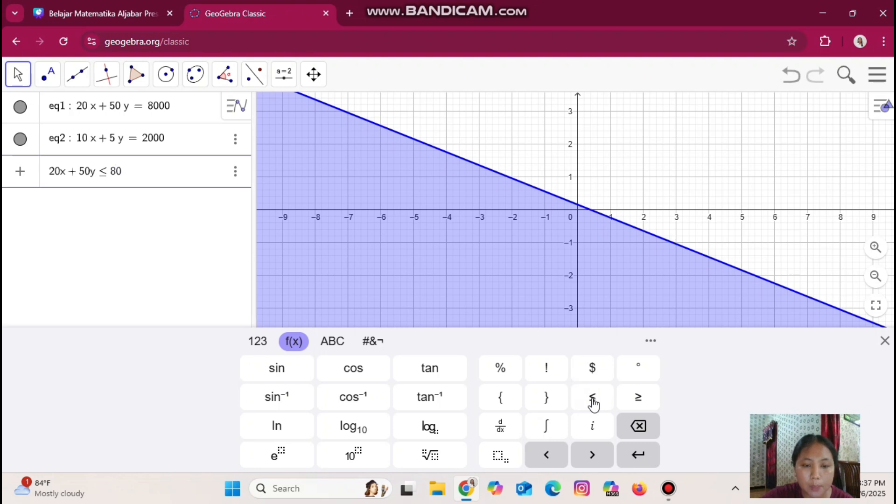
type("00")
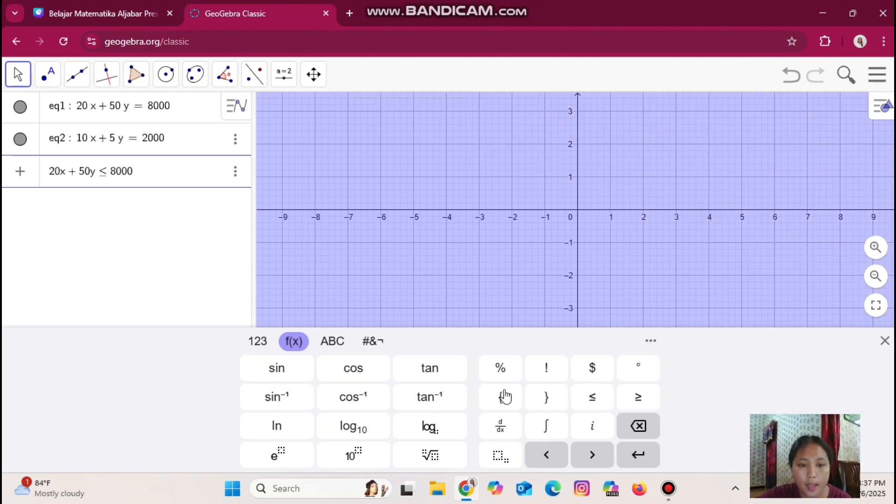
Extend the entry with the conjunction ∧ 10x + 5y ≤ 2000 as the second constraint
left_click(384, 344)
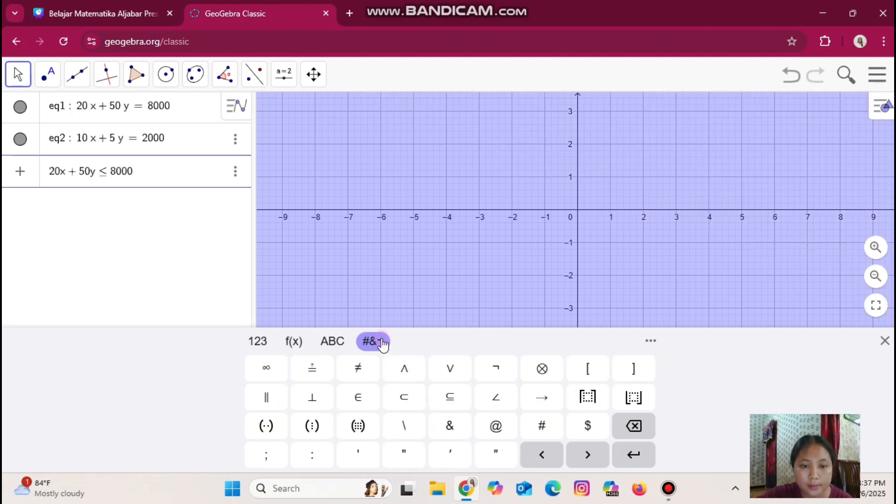
left_click(407, 372)
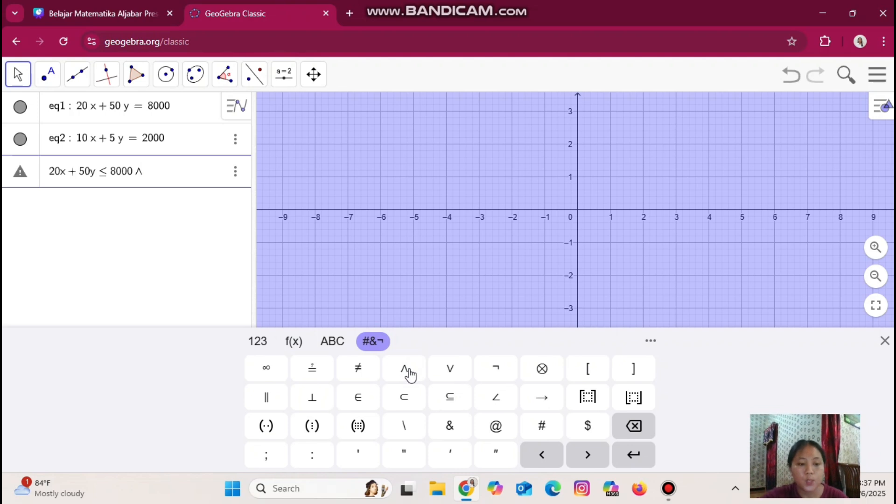
type("10x + ")
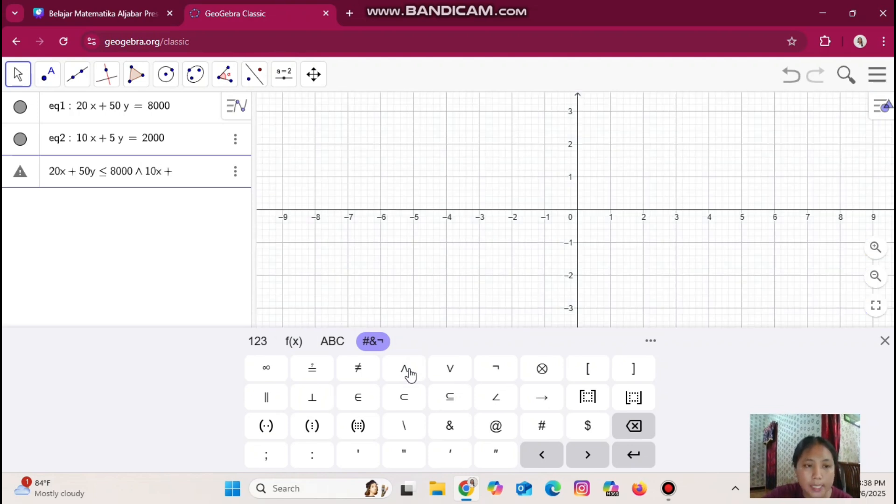
type("5y")
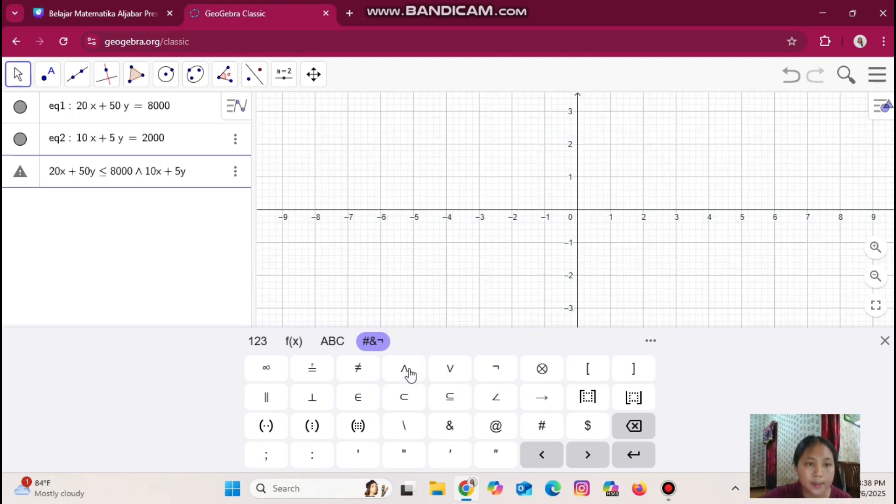
left_click(294, 341)
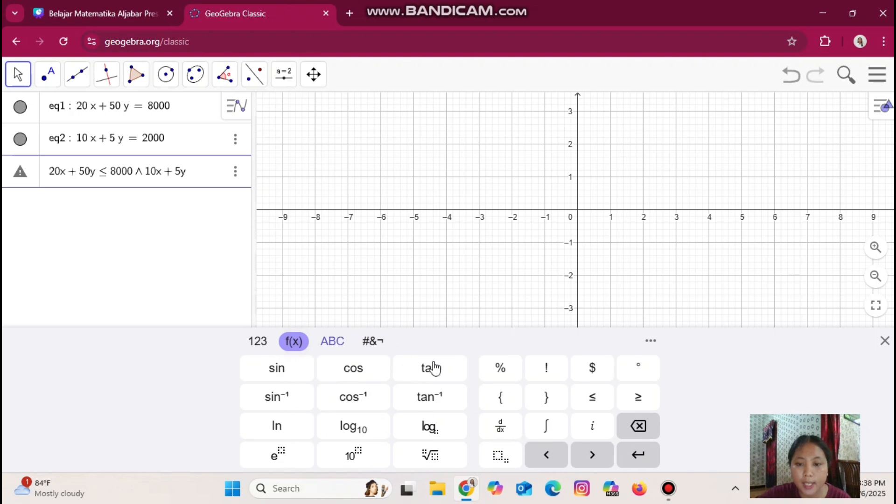
left_click(587, 399)
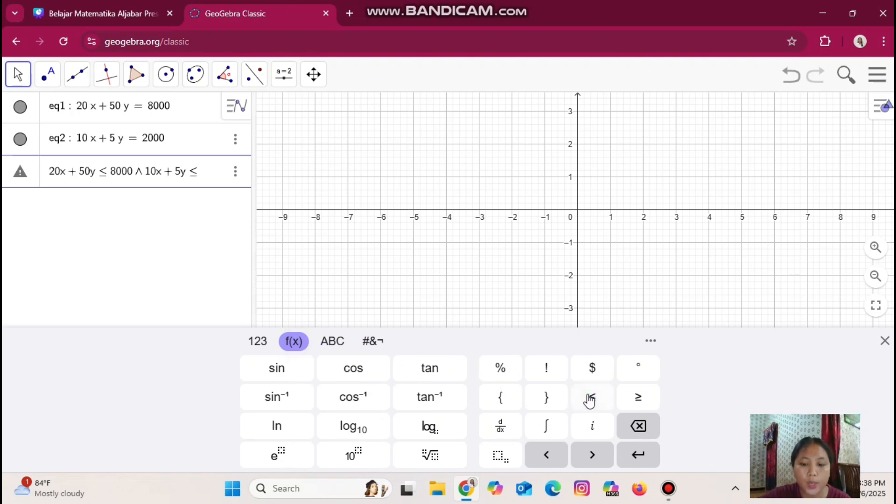
type("2000")
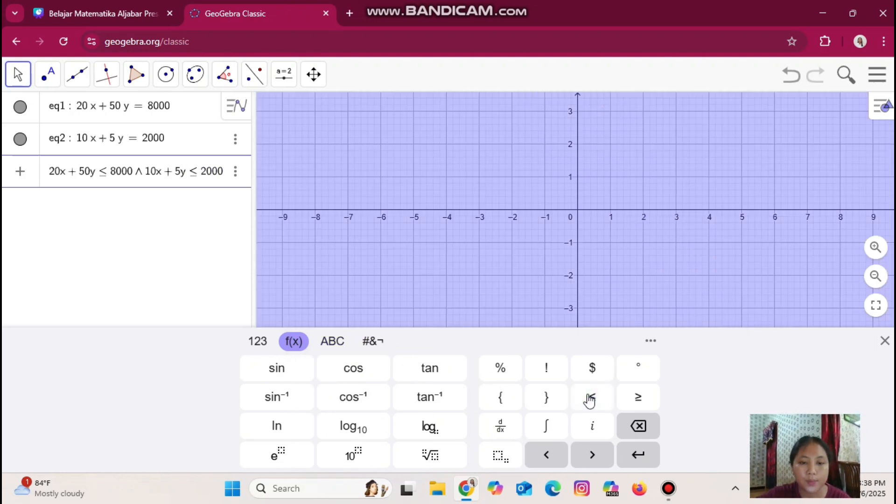
Append the constraint ∧ x ≥ 0 to the combined inequality entry
left_click(381, 346)
left_click(404, 369)
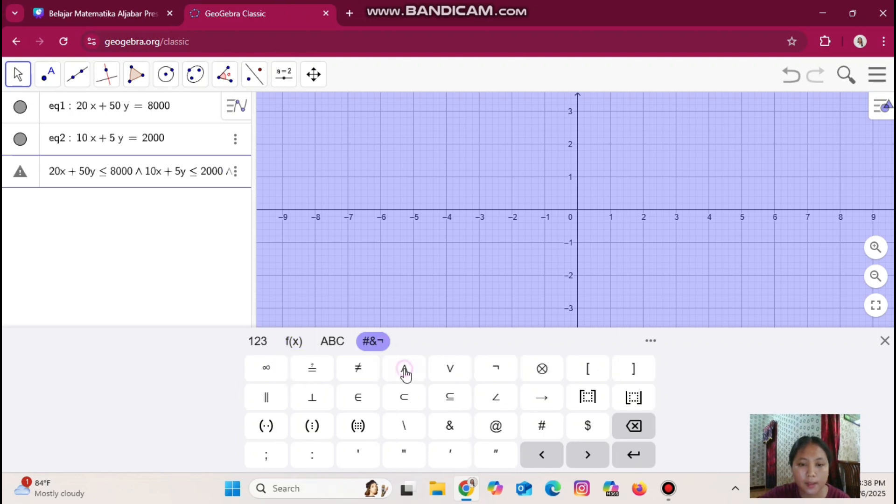
type("x")
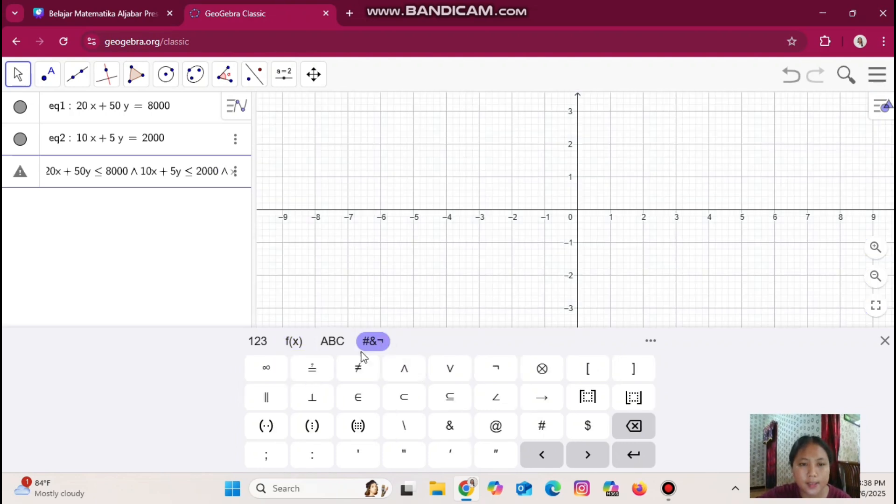
left_click(294, 341)
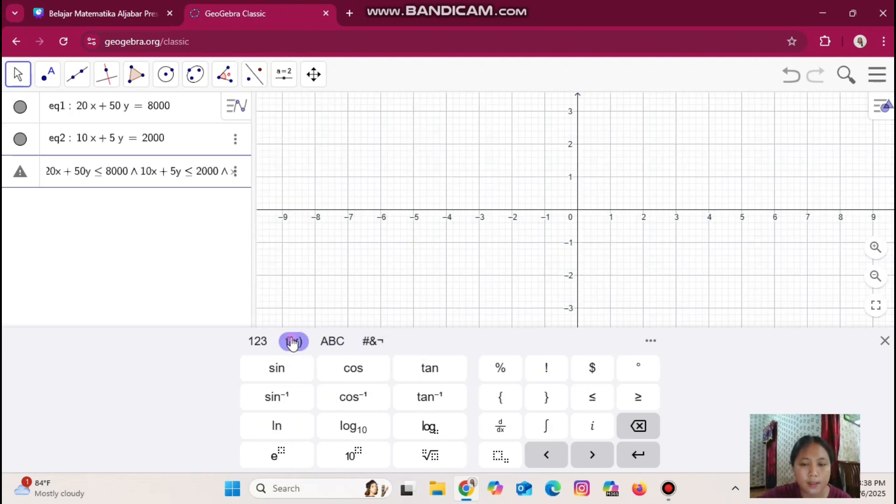
left_click(638, 401)
type("0")
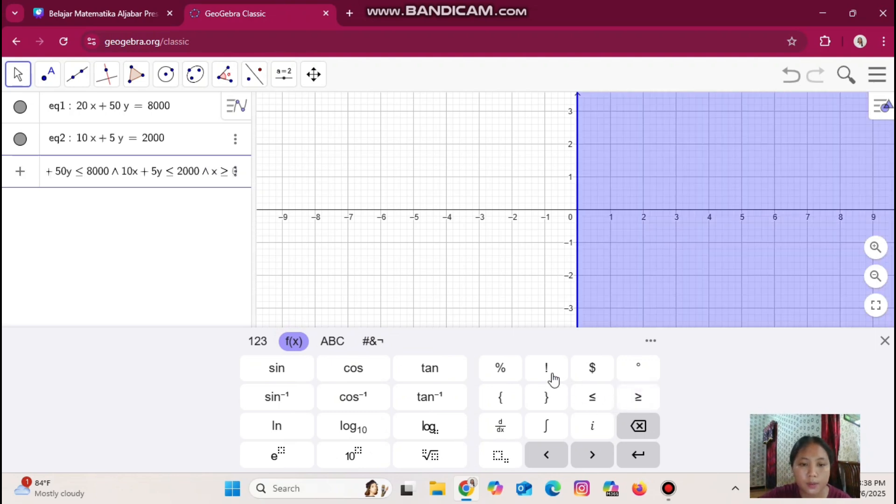
Append ∧ y ≥ 0 as the last constraint and submit the combined inequality
left_click(376, 341)
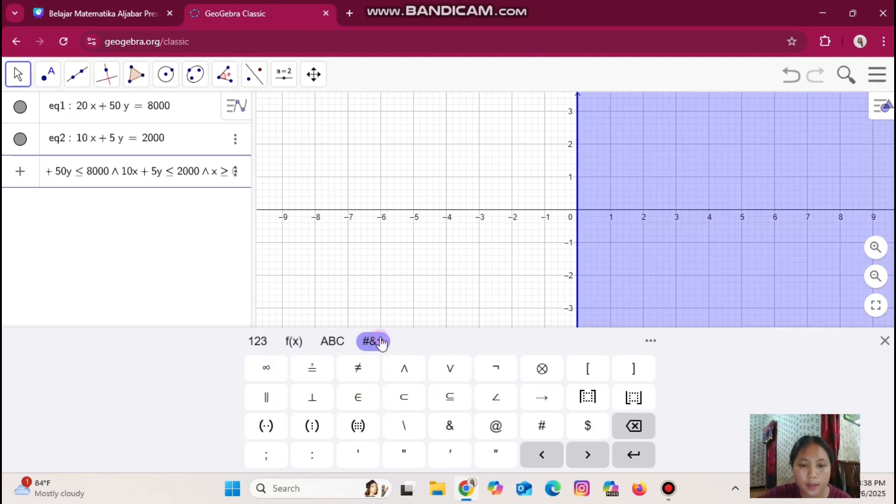
left_click(404, 369)
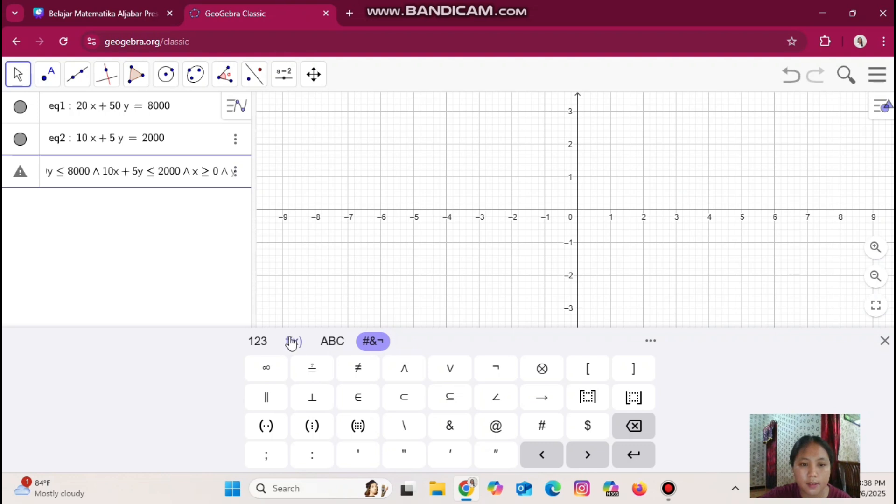
type("y")
left_click(293, 342)
left_click(639, 399)
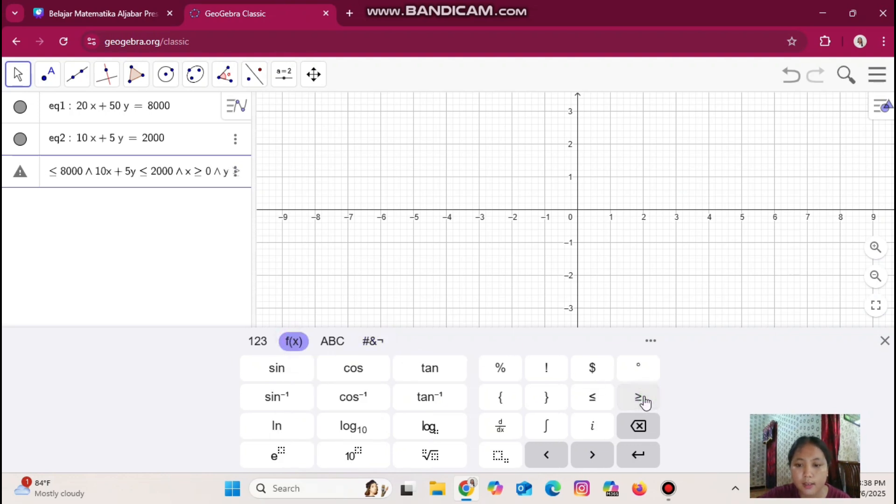
type("0")
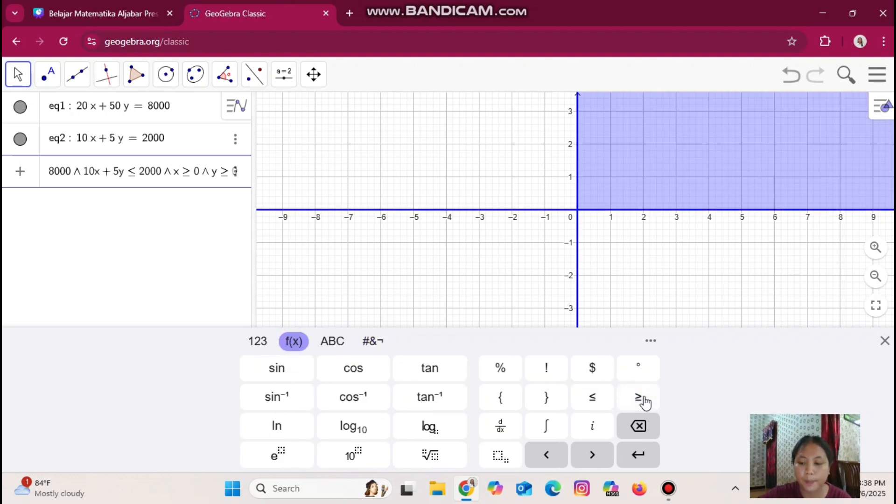
key("Return")
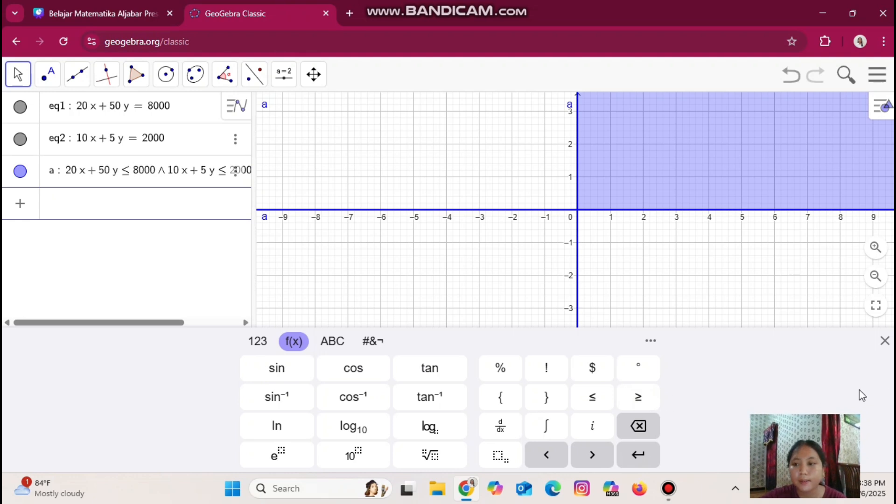
Zoom out and pan the graph to view both constraint lines and the shaded feasible region
left_click(885, 341)
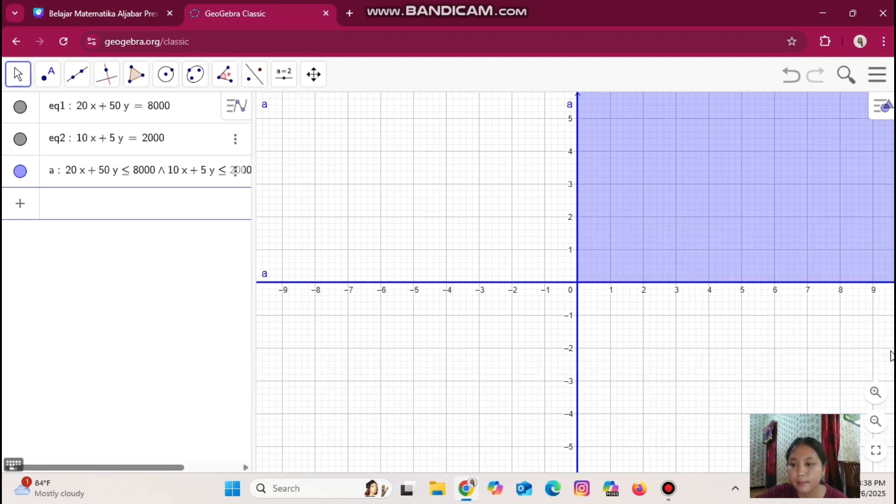
left_click(875, 422)
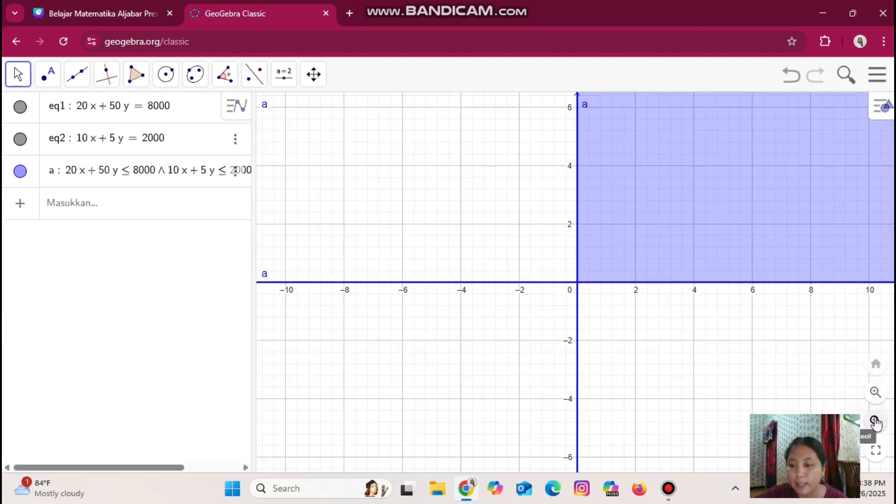
left_click(875, 422)
left_click(875, 422)
left_click(876, 422)
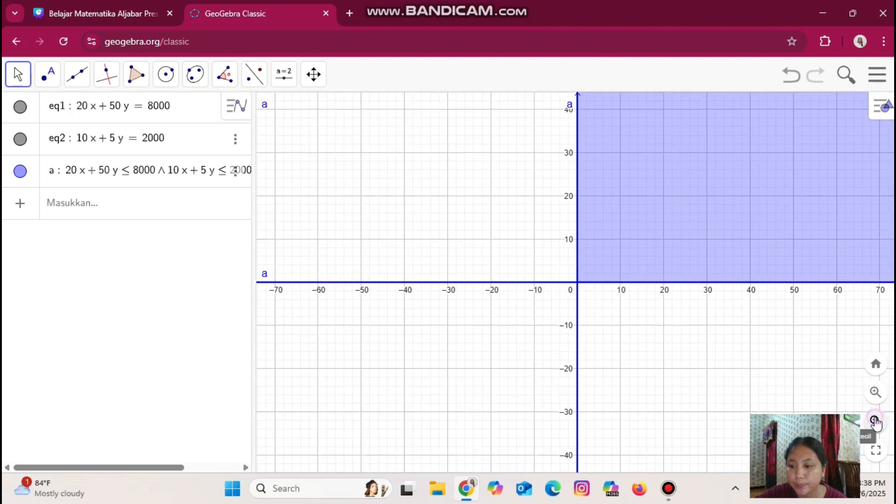
left_click(876, 422)
left_click(875, 422)
left_click(875, 422)
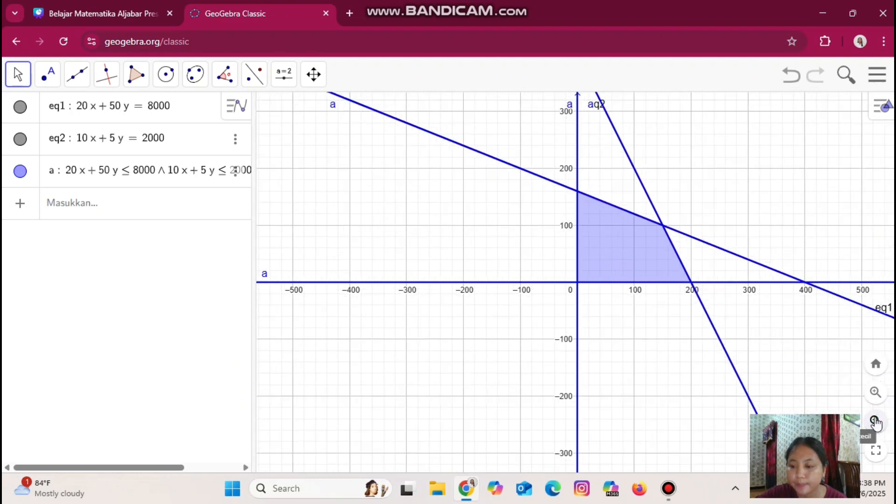
left_click_drag(672, 366, 601, 372)
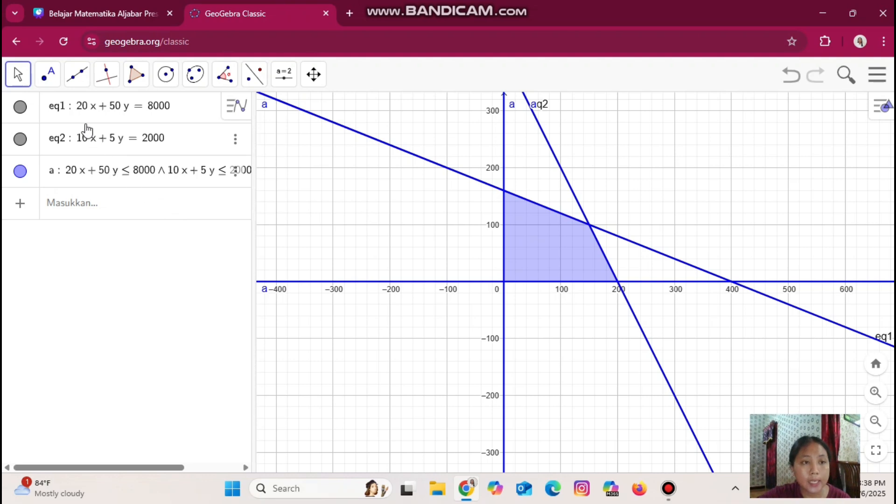
Use Intersection of Two Objects to place points at the feasible region's four corners: origin, x-axis with eq2, eq1 with eq2, y-axis with eq1
left_click(50, 75)
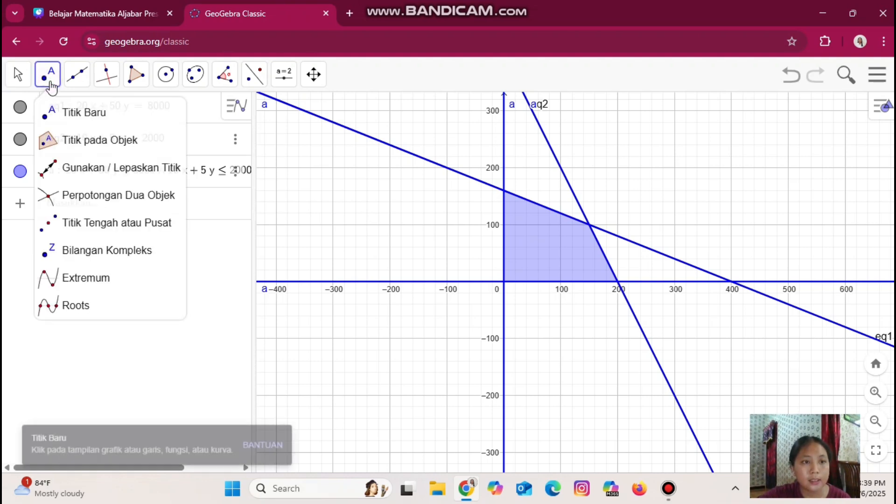
left_click(103, 196)
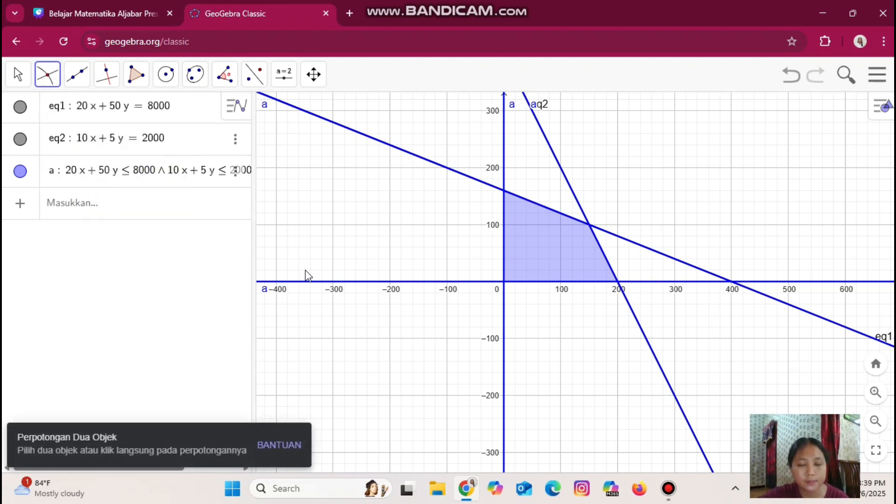
left_click(504, 283)
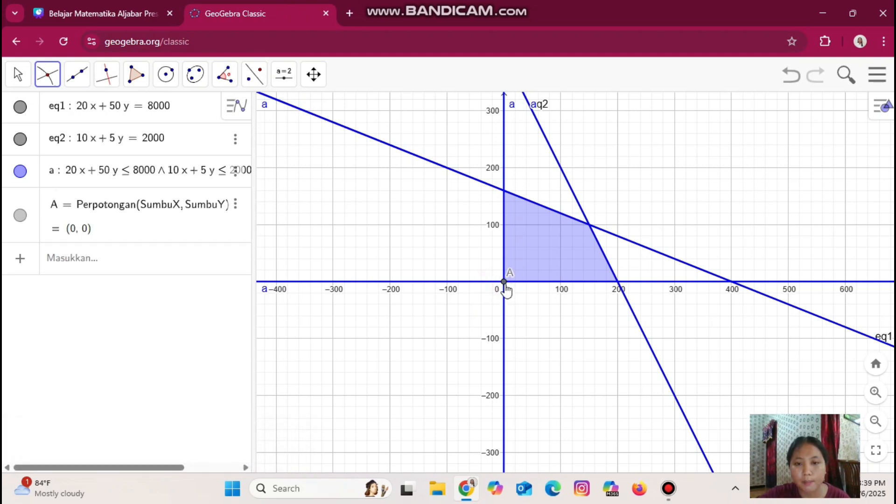
left_click(618, 282)
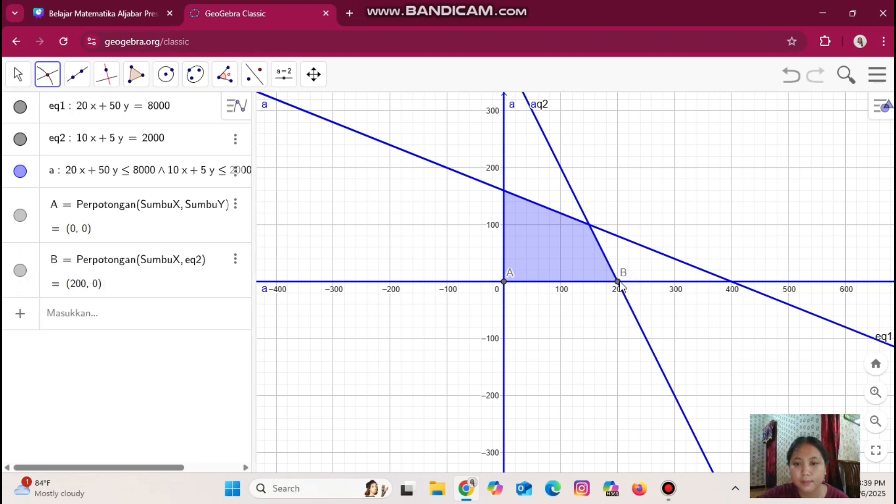
left_click(587, 219)
left_click(583, 222)
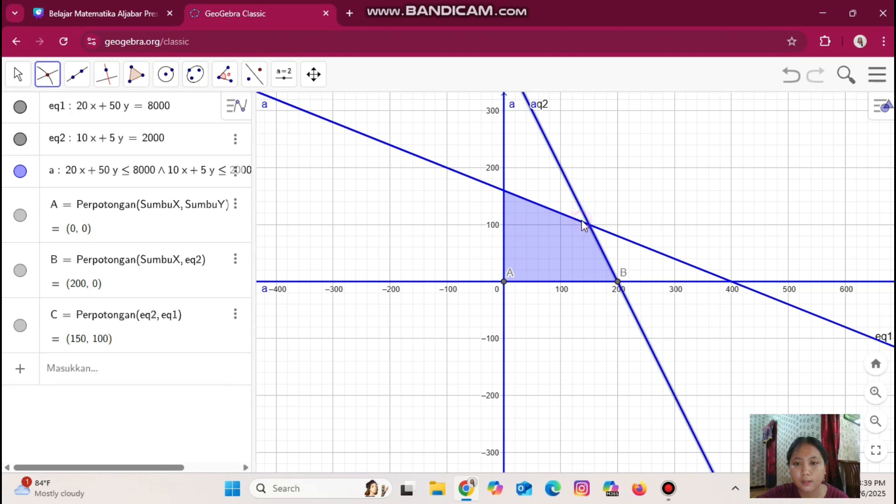
left_click(503, 183)
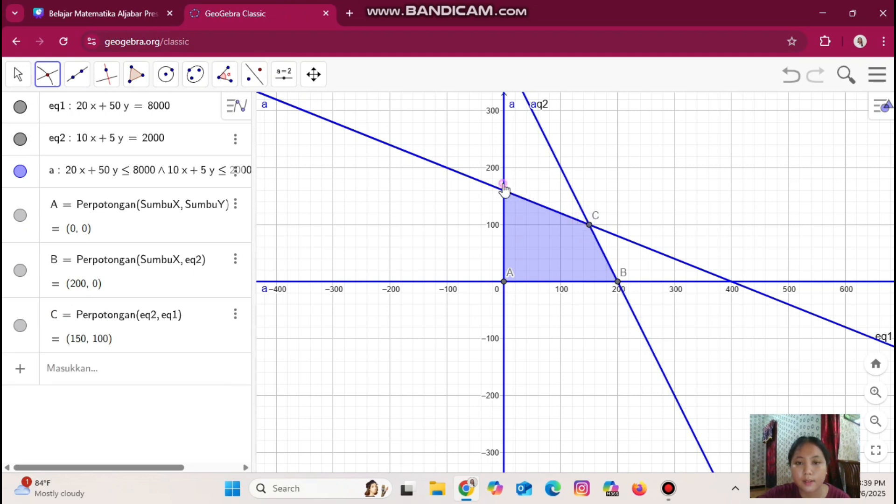
left_click(498, 186)
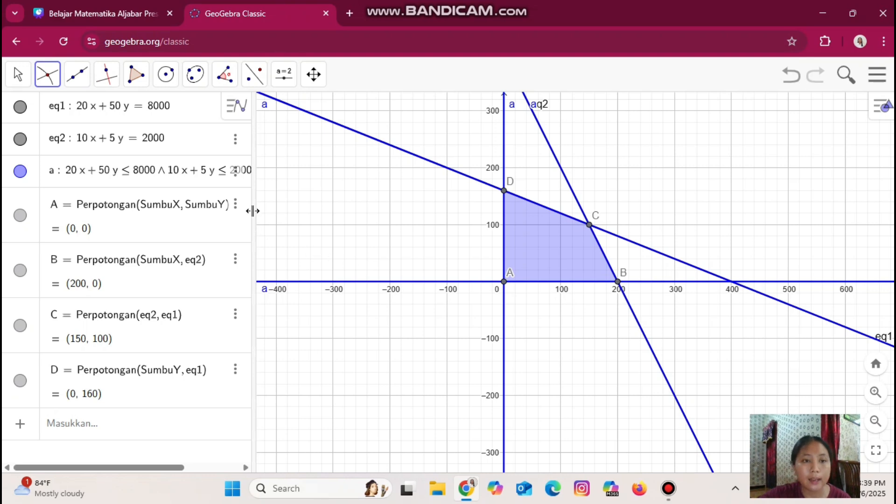
Set the labels of points A and B to show Nama & Nilai in their settings
left_click(236, 206)
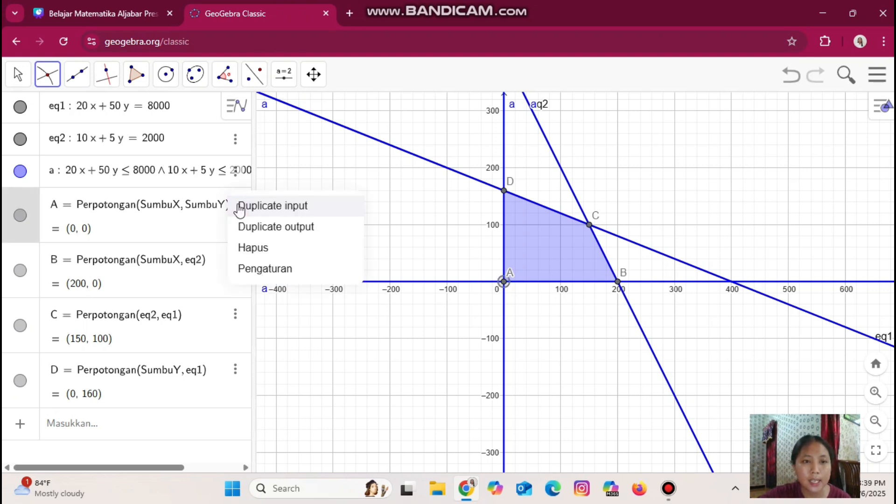
left_click(266, 269)
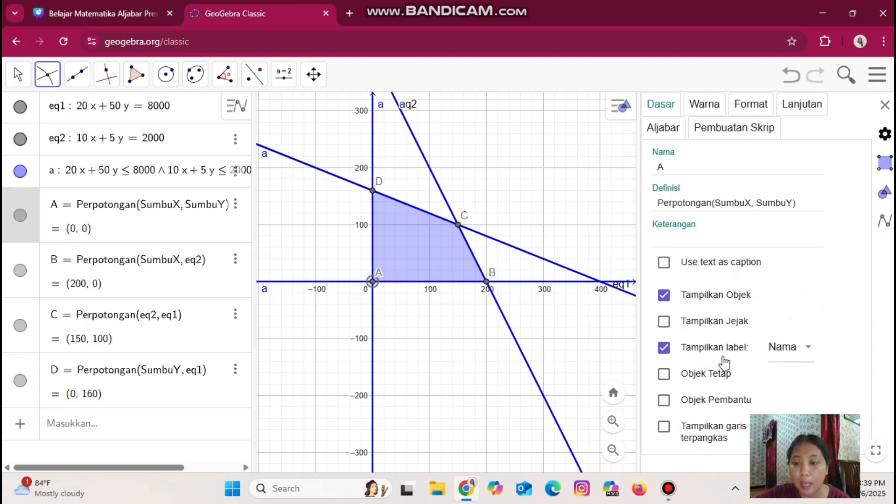
left_click(808, 352)
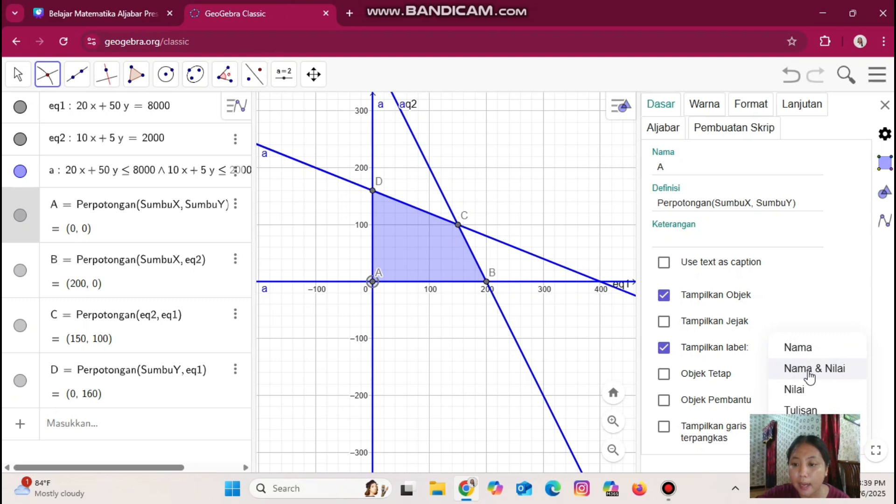
left_click(808, 373)
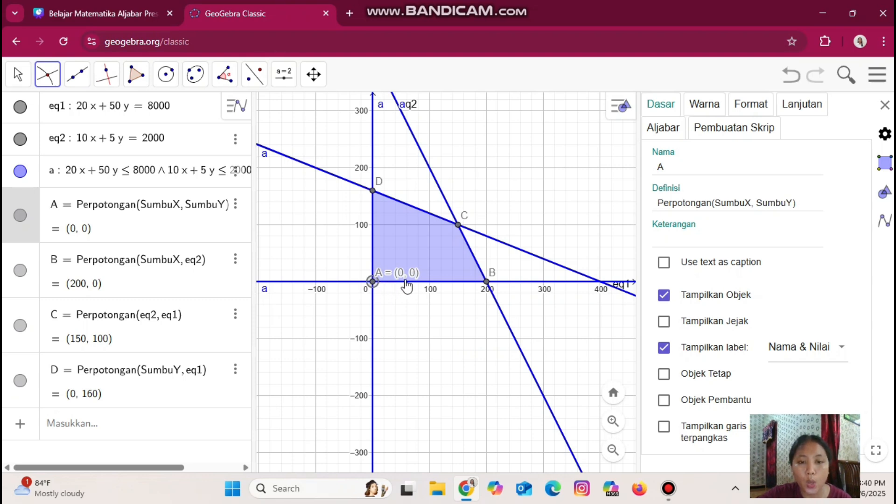
left_click(236, 260)
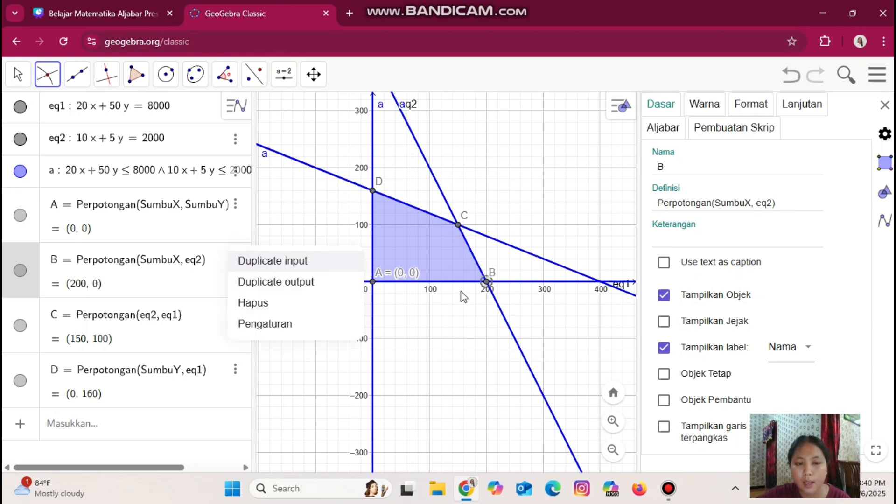
left_click(280, 324)
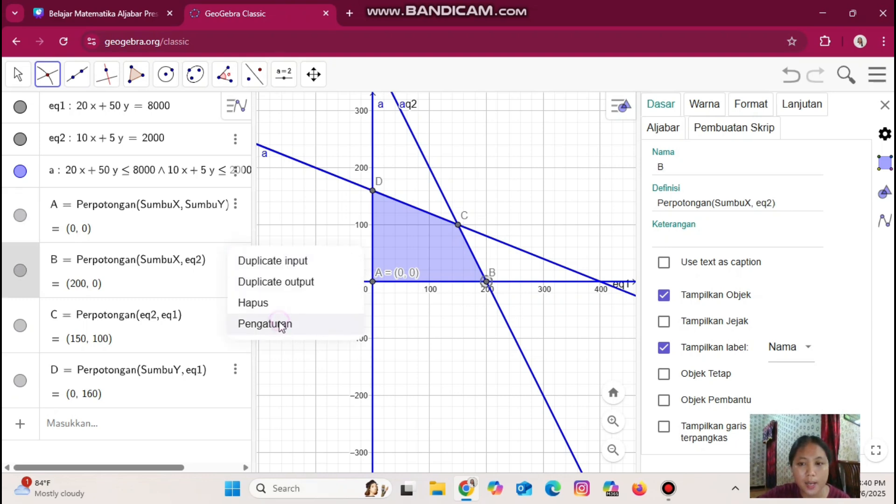
left_click(810, 349)
left_click(814, 369)
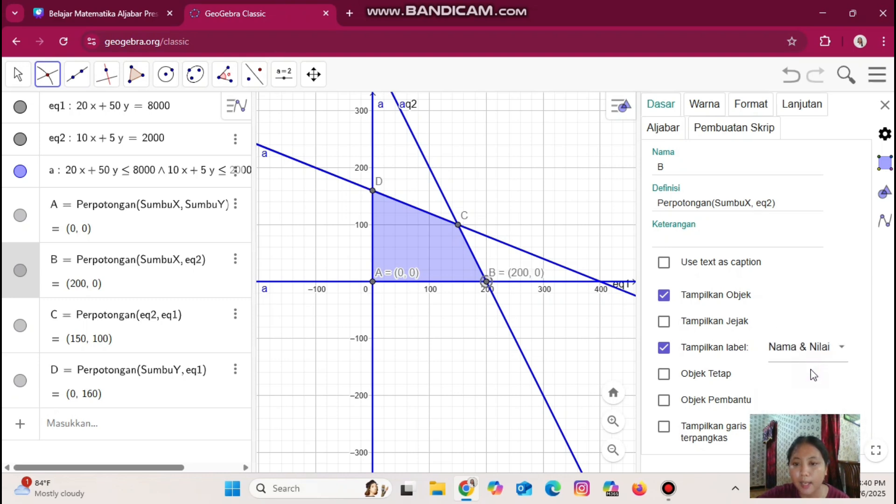
Set the labels of points C and D to show Nama & Nilai, then close the settings panel
left_click(236, 313)
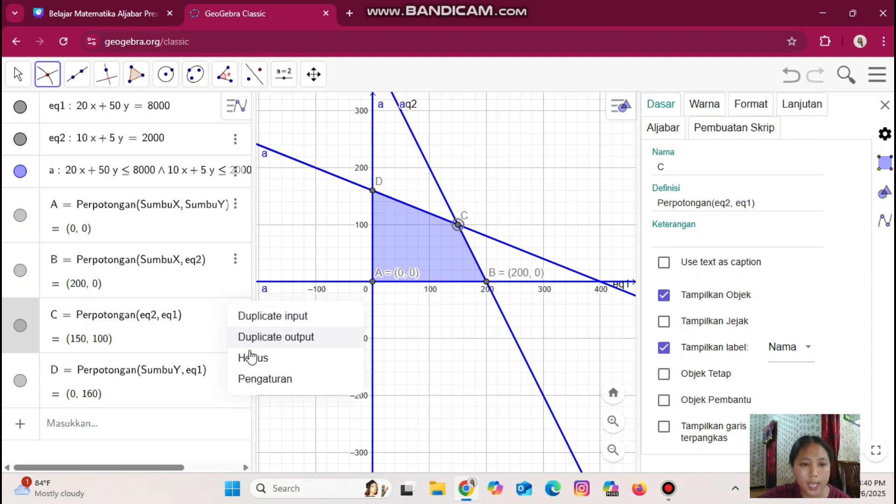
left_click(256, 378)
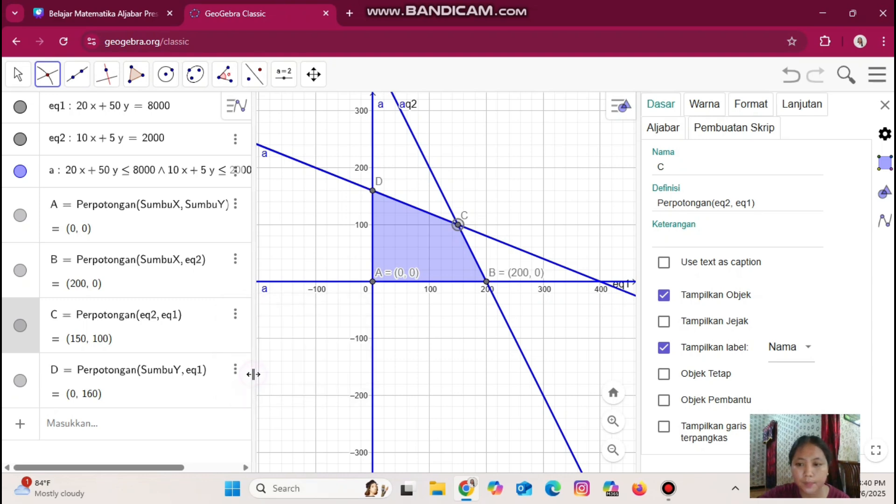
left_click(806, 349)
left_click(806, 370)
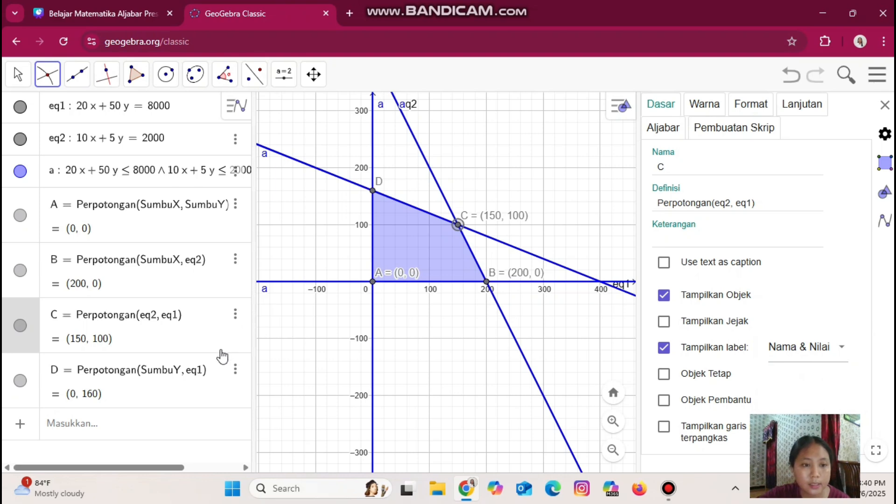
left_click(236, 372)
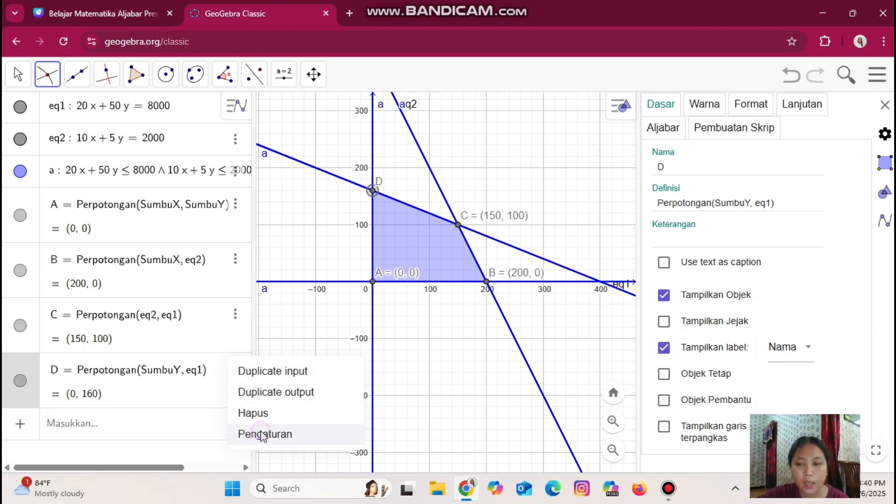
left_click(262, 434)
left_click(812, 347)
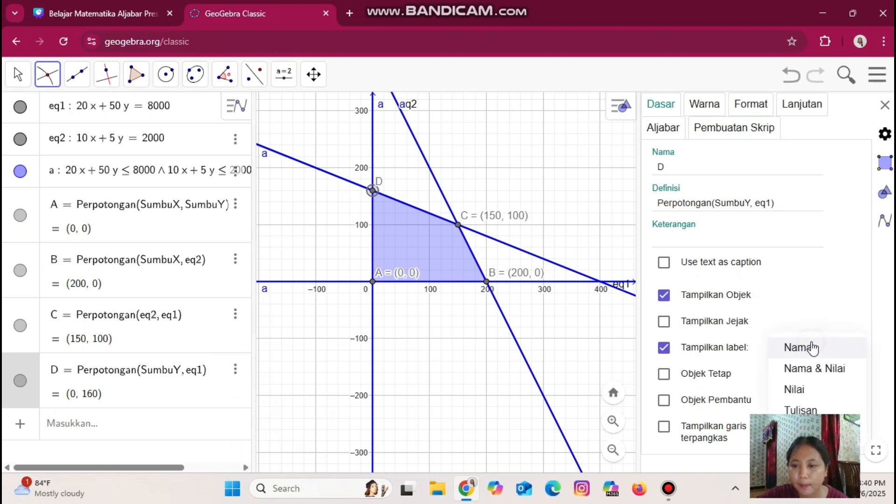
left_click(805, 371)
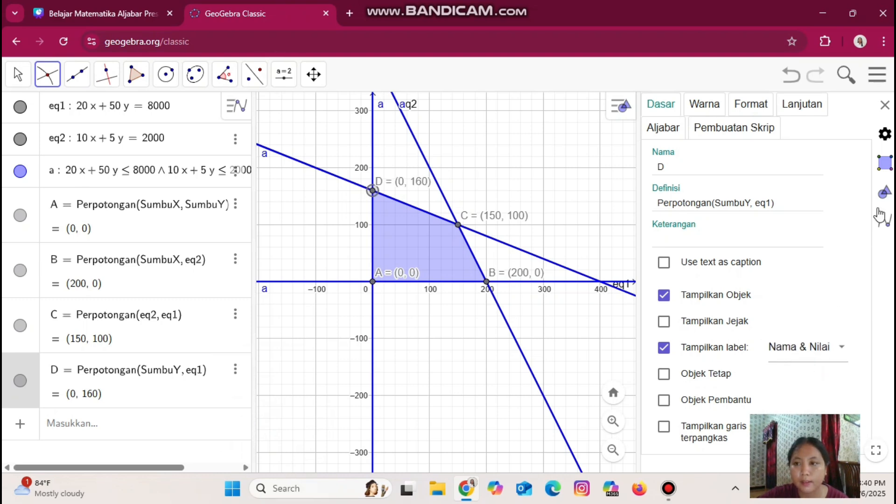
left_click(887, 106)
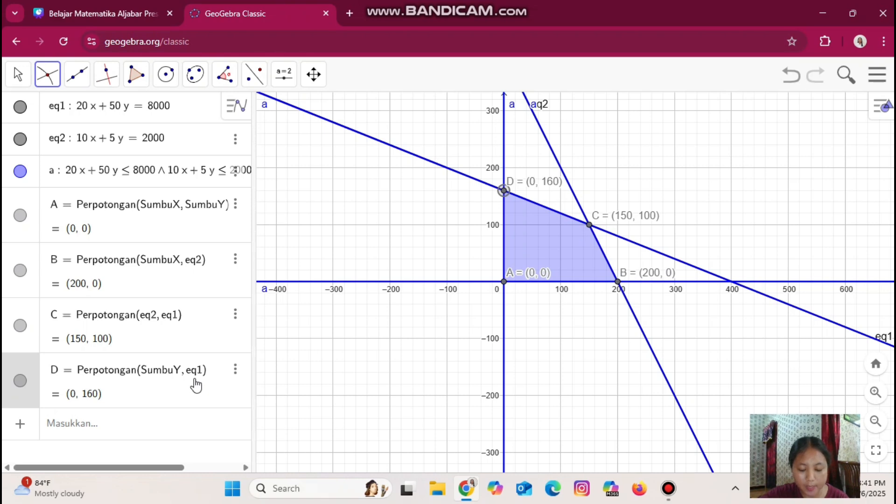
Enter the objective function line 1000x + 1500y = k
left_click(132, 433)
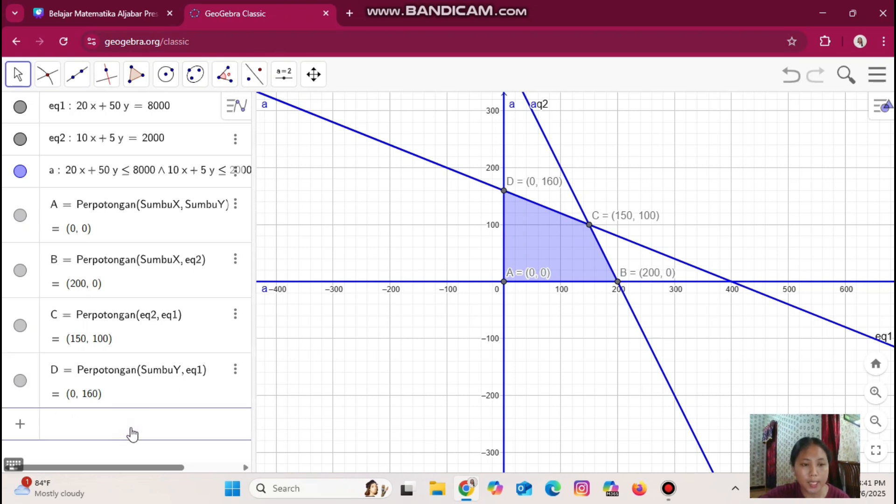
type("1")
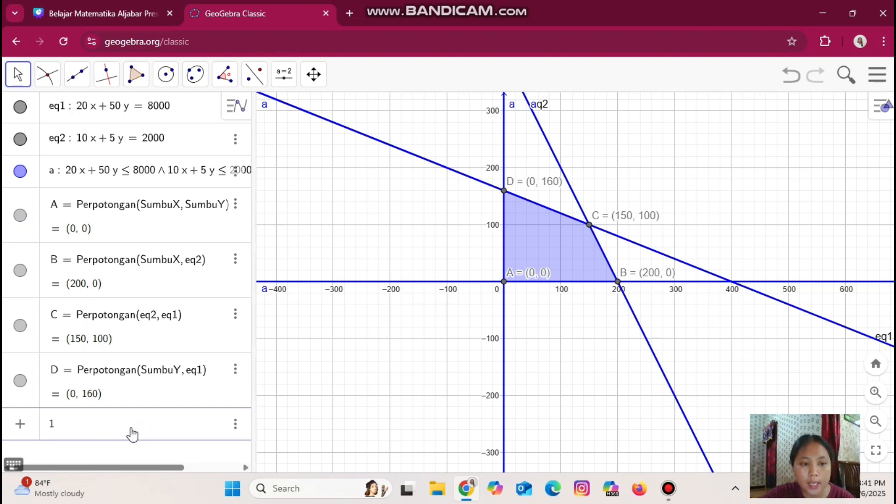
type("000x ")
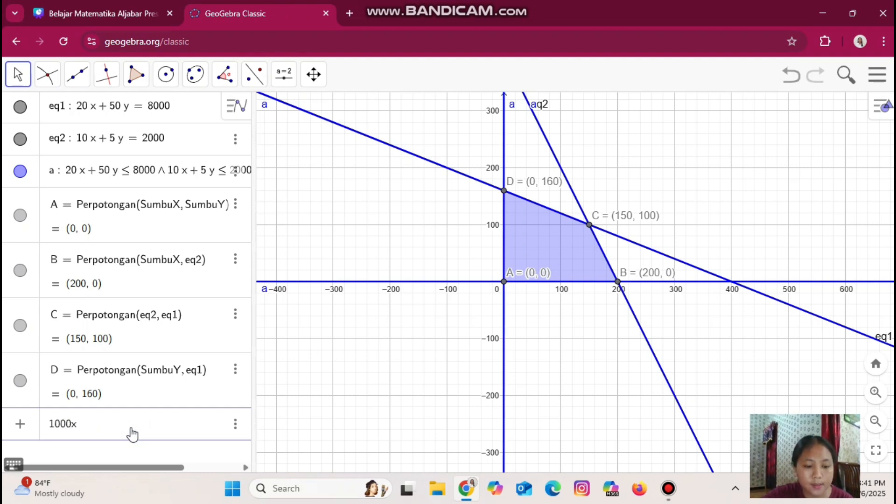
type("+ ")
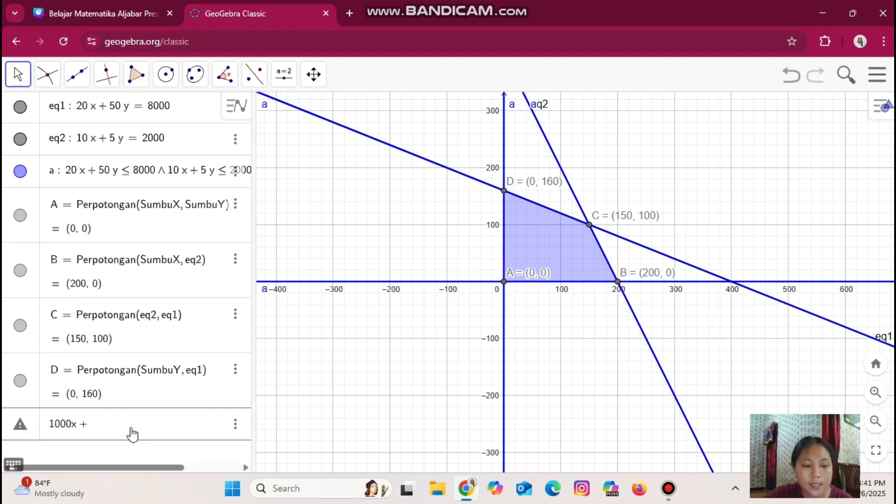
type("1500")
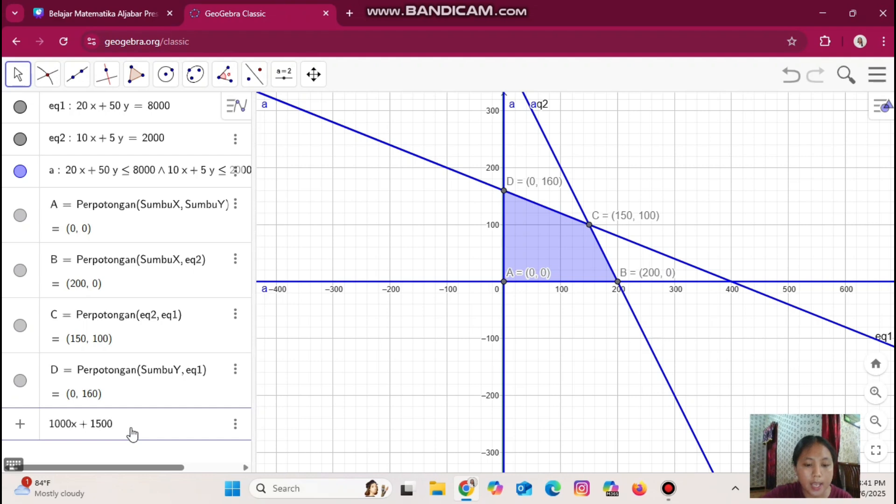
type("y = ")
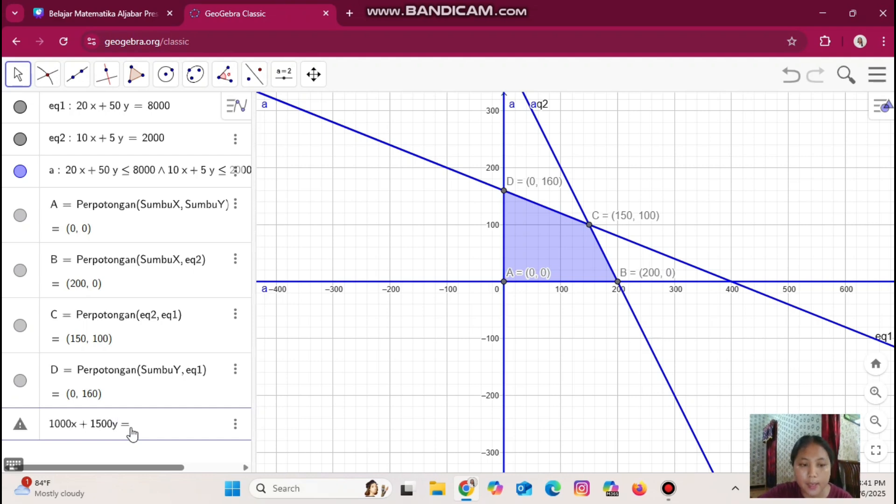
type("k")
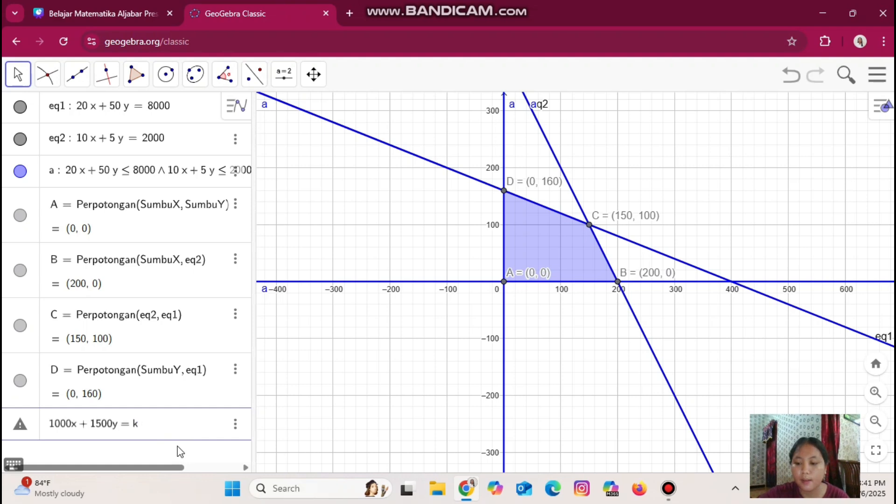
key("Return")
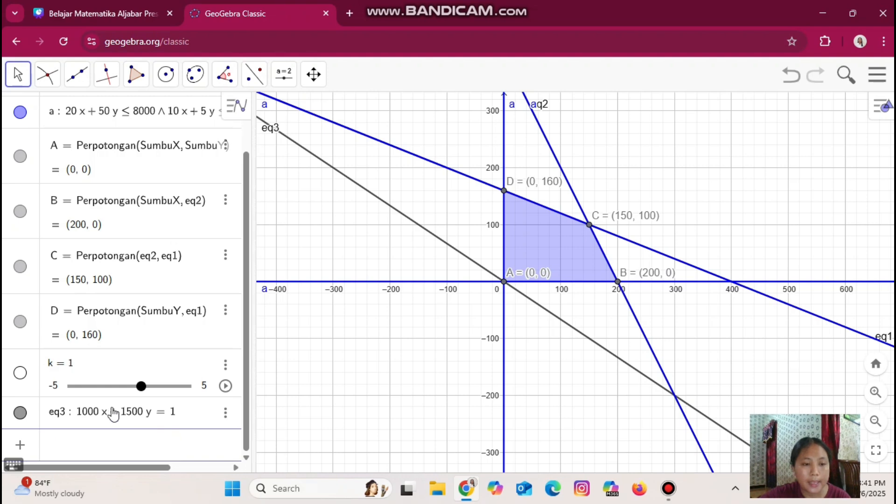
Set the k slider's range from 0 to 1500000
left_click(56, 387)
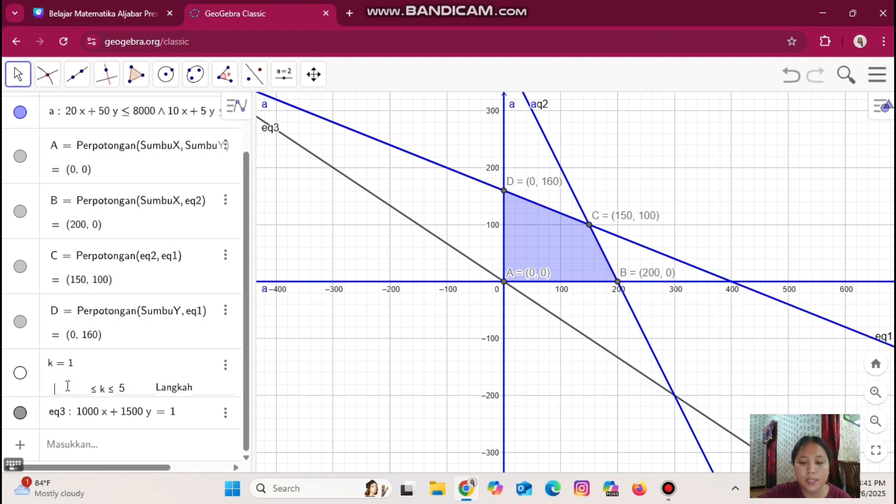
type("0")
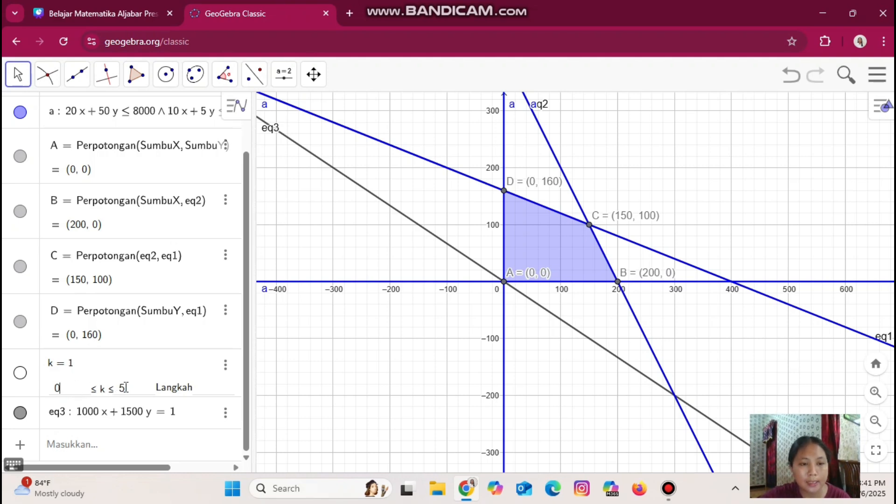
key("BackSpace")
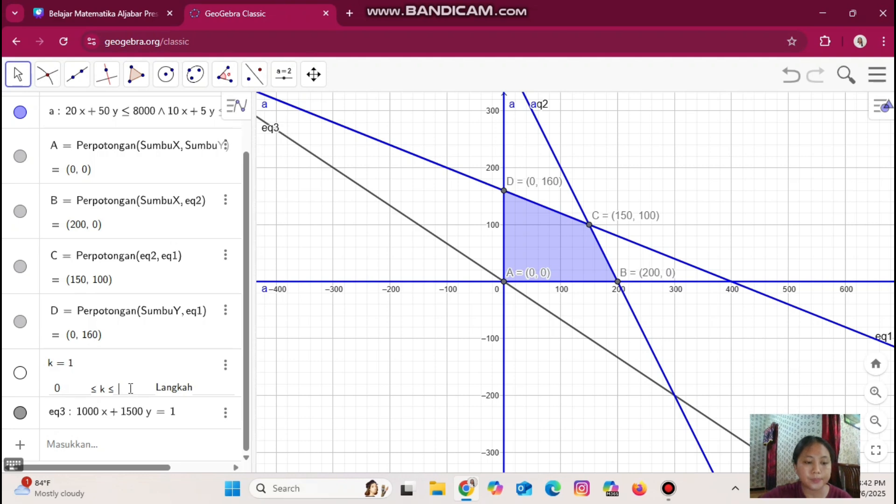
type("150")
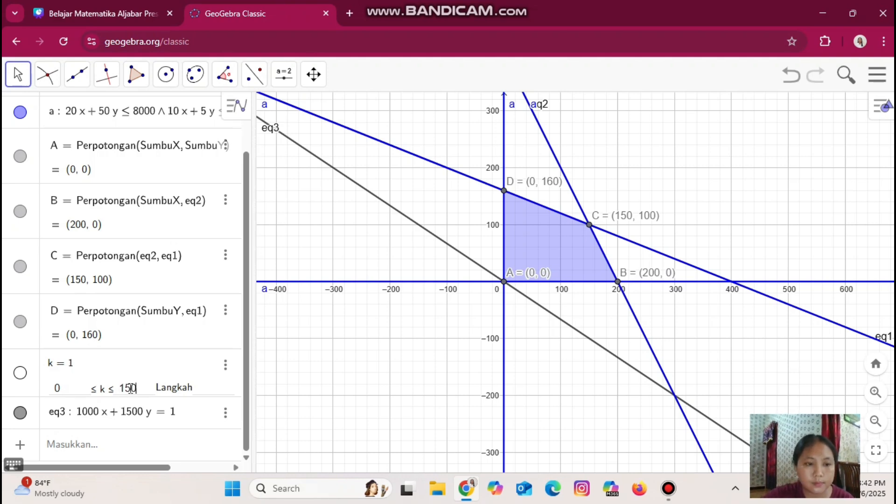
type("00")
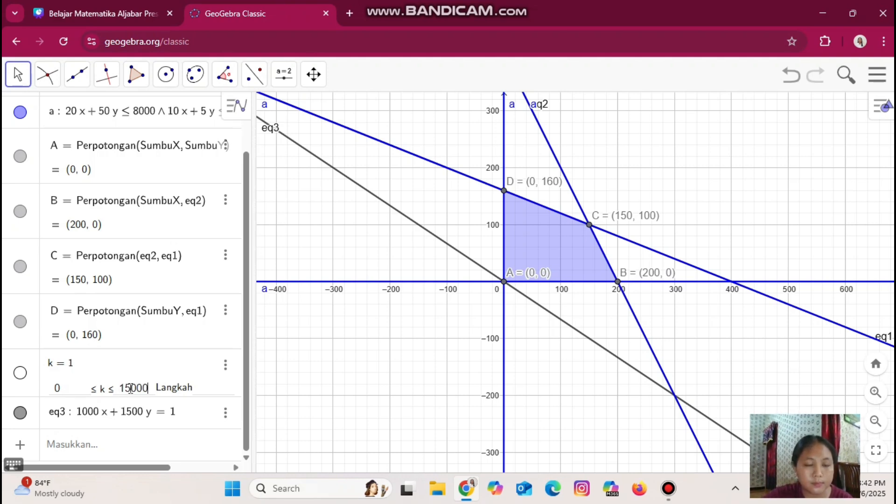
type("00")
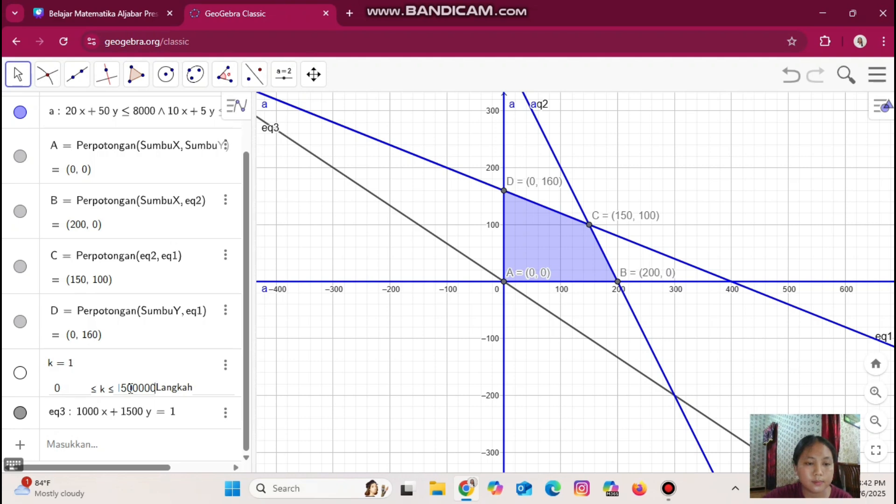
key("Return")
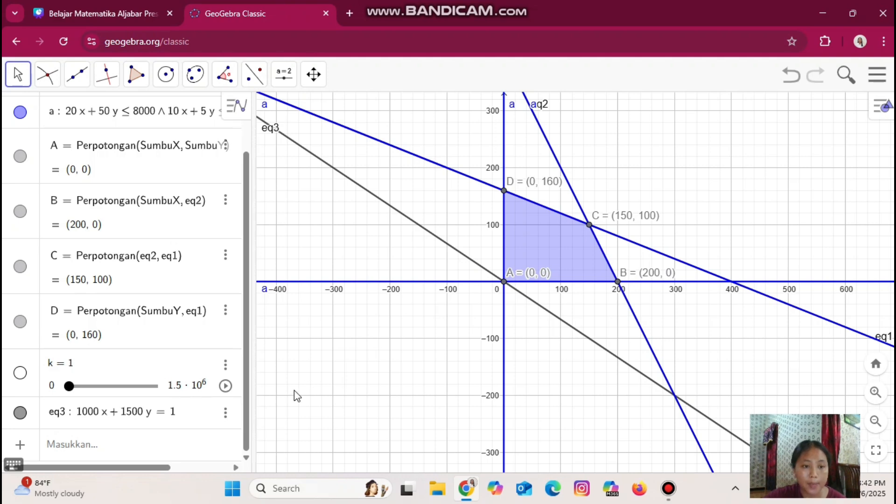
Play and pause the k slider animation to sweep the objective line across the graph
left_click(225, 386)
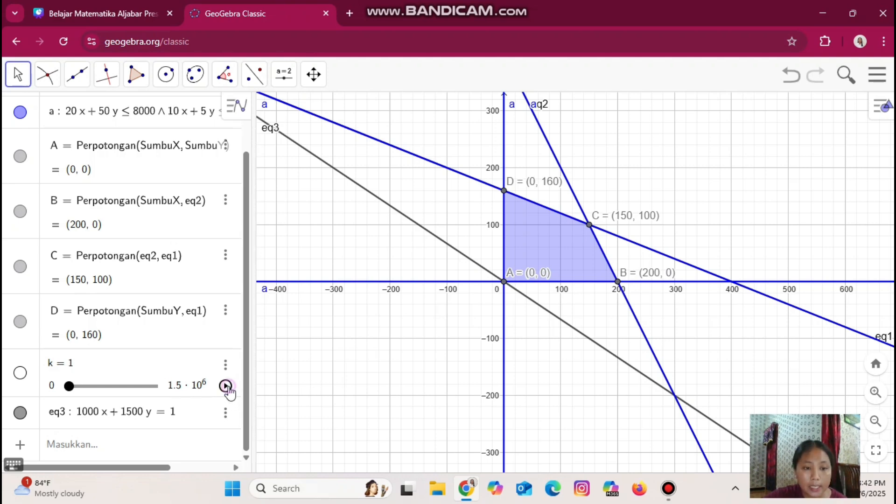
left_click(226, 386)
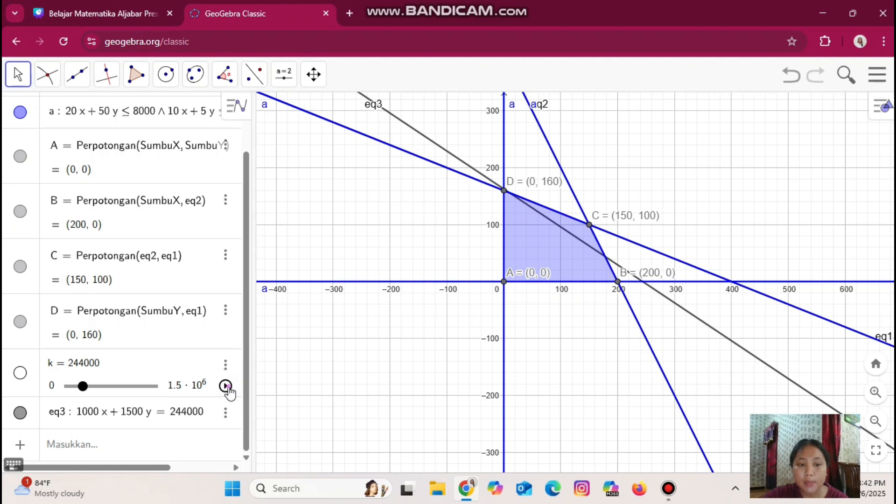
left_click(226, 386)
left_click(226, 386)
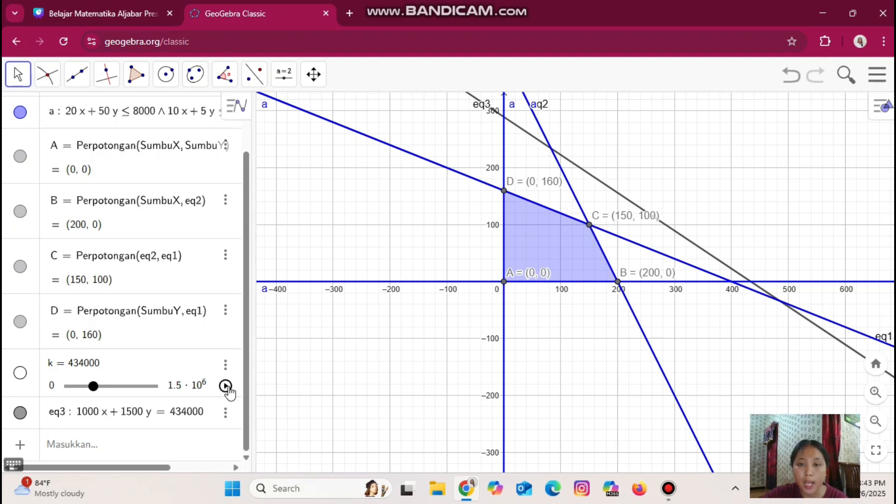
Show the k slider on the graph through its settings, then close the settings panel
left_click(226, 365)
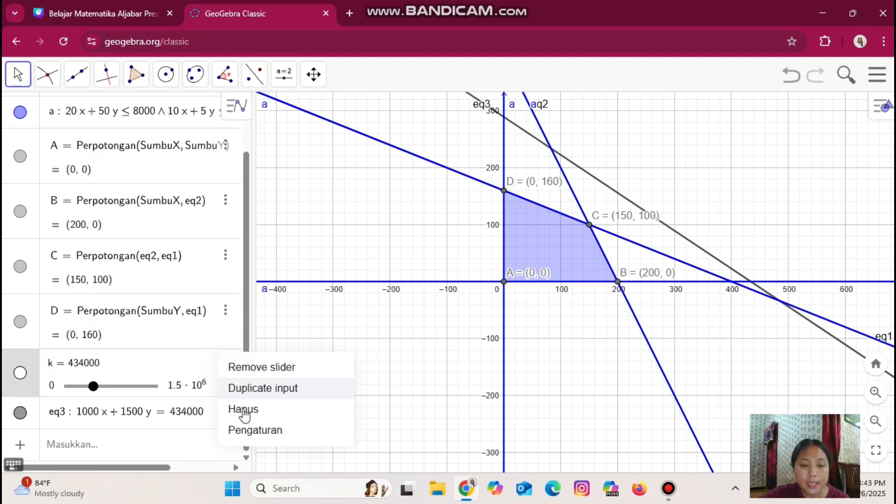
left_click(249, 429)
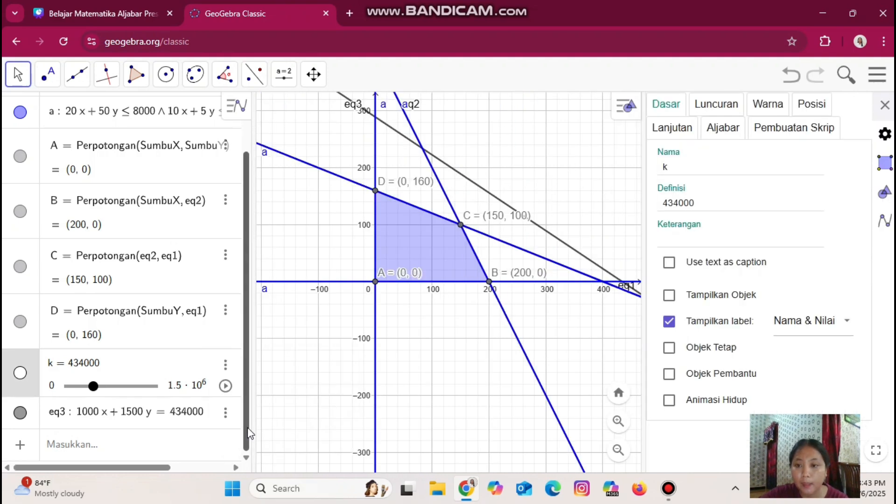
left_click(669, 296)
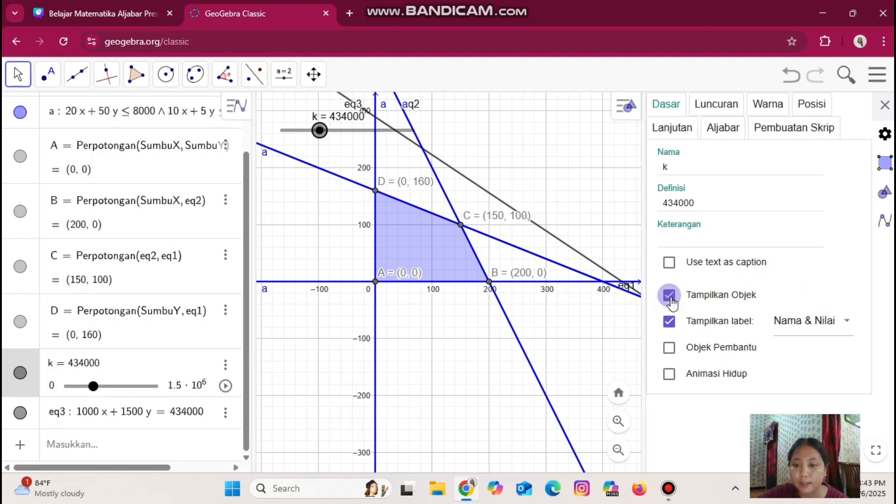
left_click(885, 105)
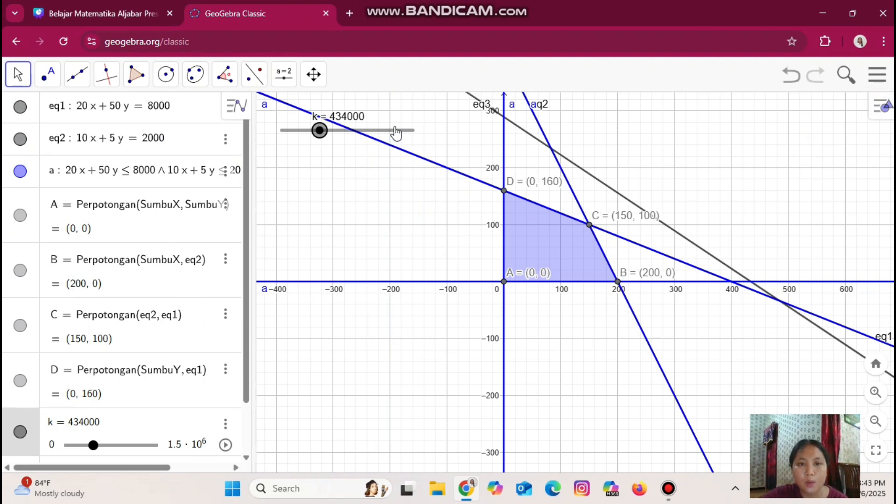
Move the on-graph k slider to the lower left, below the x-axis
left_click_drag(396, 132, 397, 349)
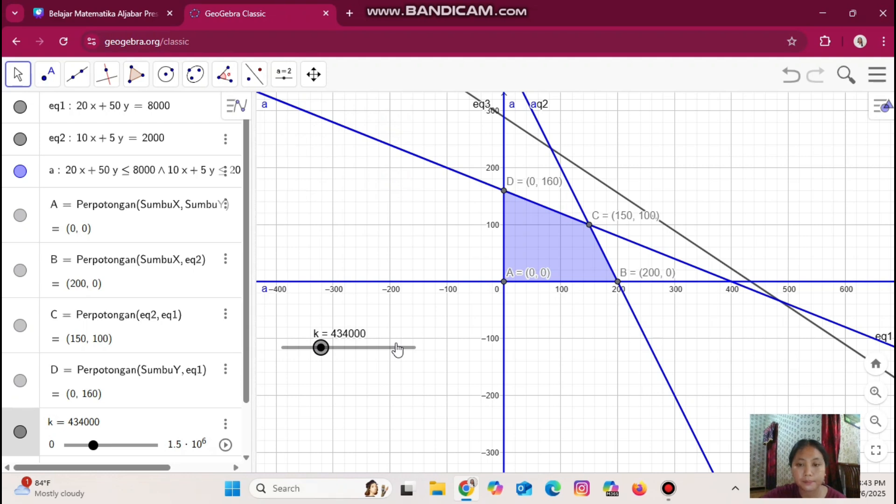
scroll(197, 402, "down", 2)
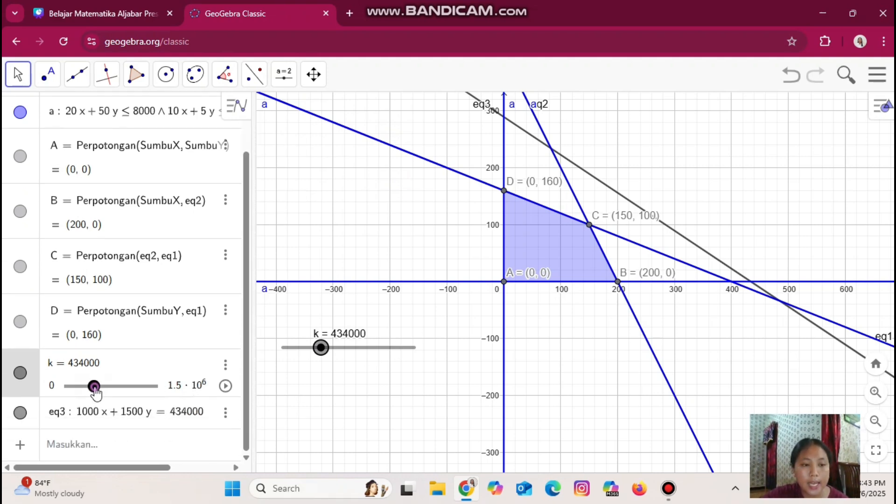
Slide k from 0 up to 300000, moving the objective line onto corner point C
left_click_drag(95, 392, 67, 391)
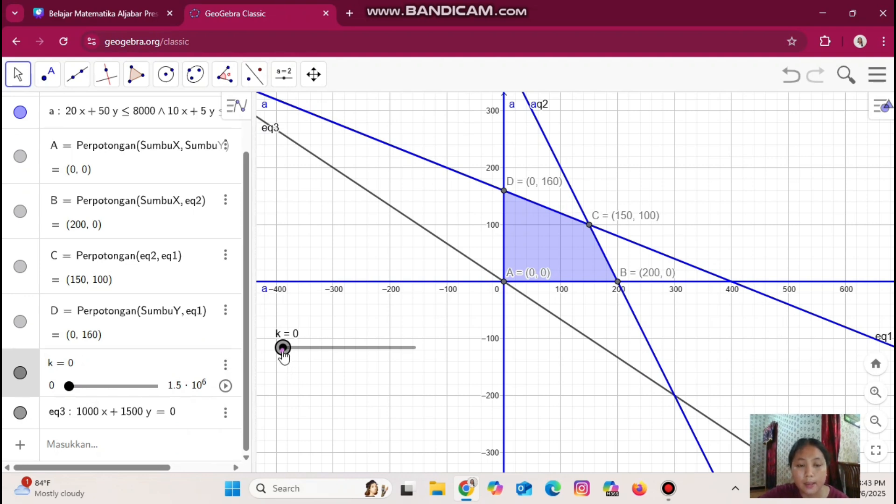
left_click_drag(283, 351, 302, 354)
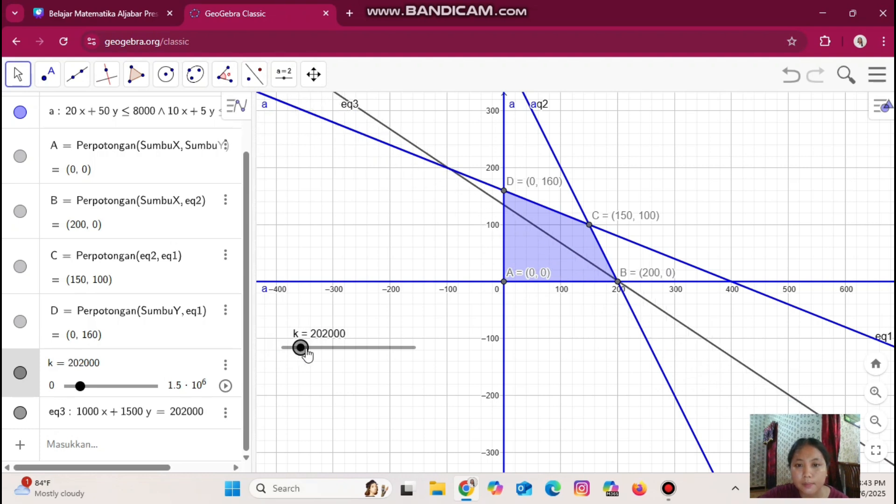
left_click_drag(307, 355, 311, 355)
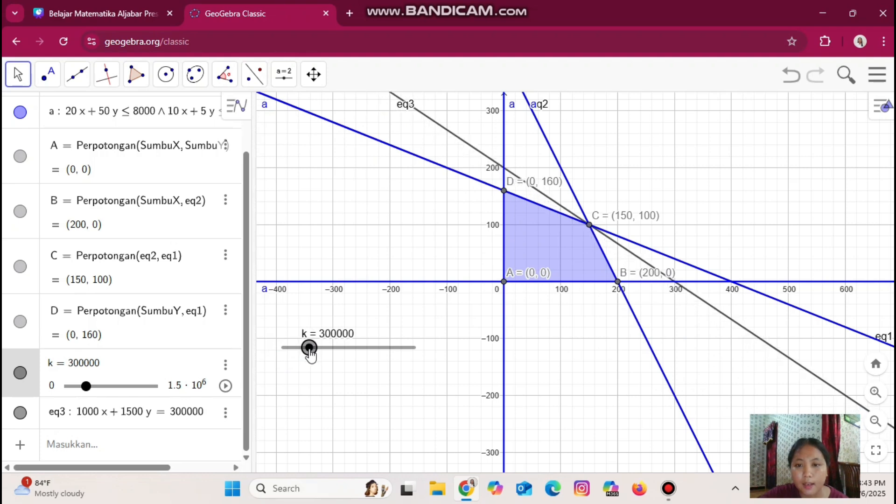